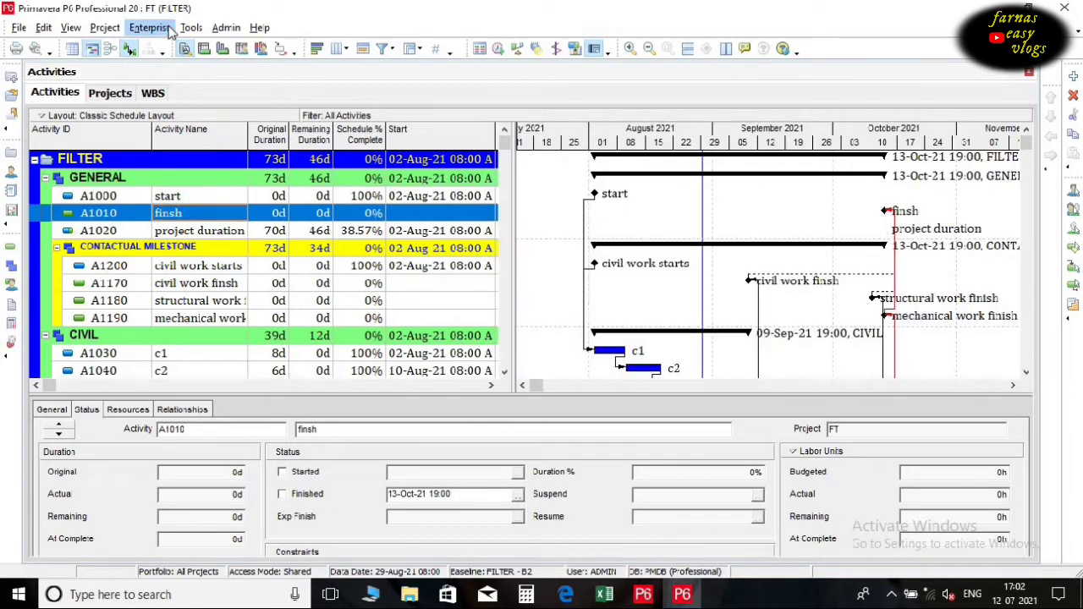
# - Create a project-level activity code named Phases in the activity code definitions
pyautogui.click(168, 29)
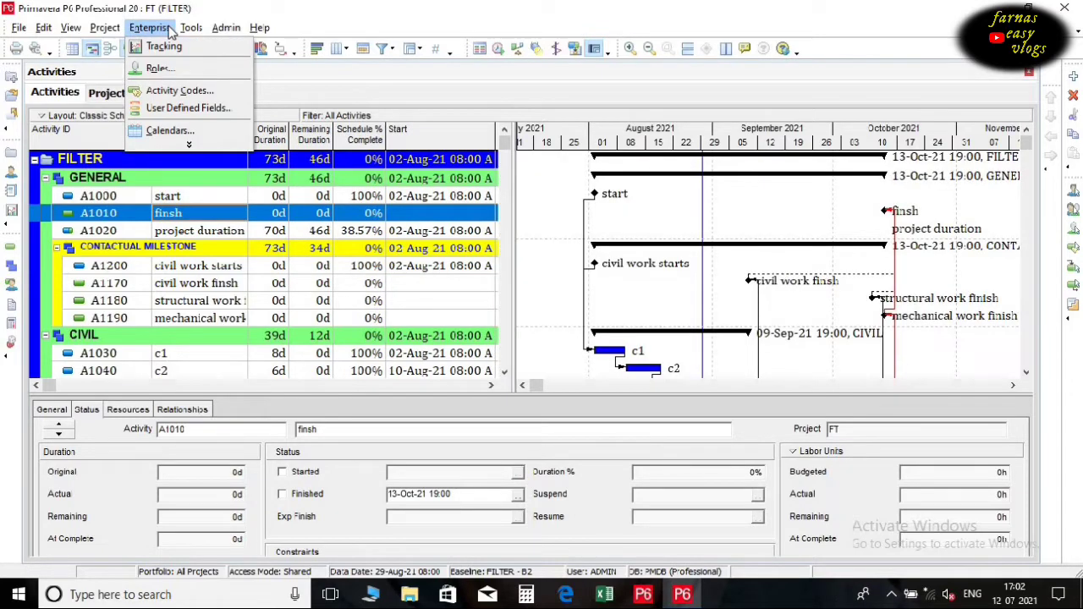
pyautogui.click(174, 92)
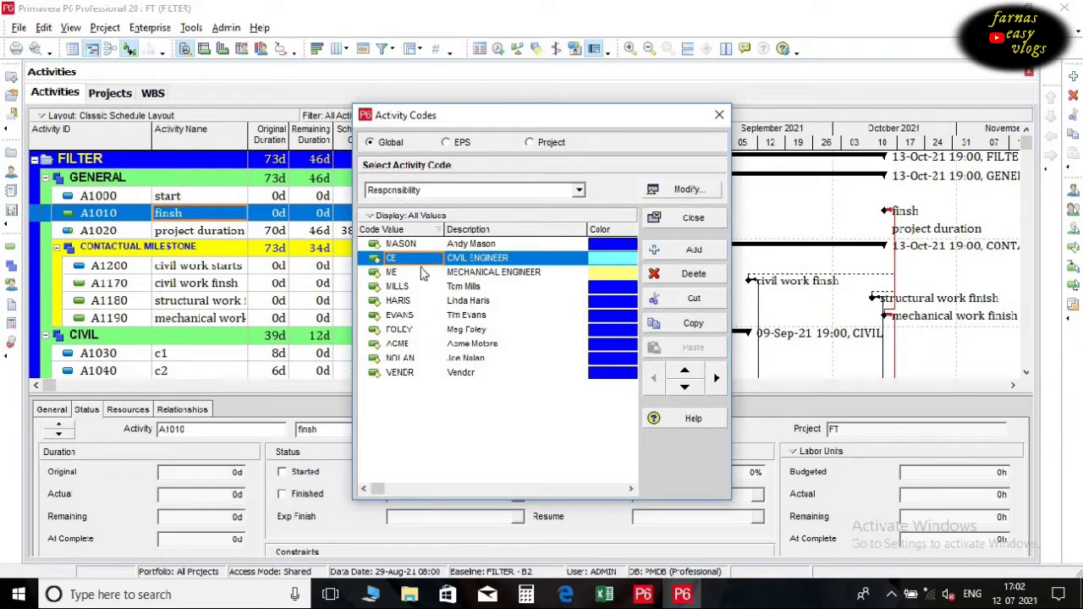
pyautogui.click(457, 142)
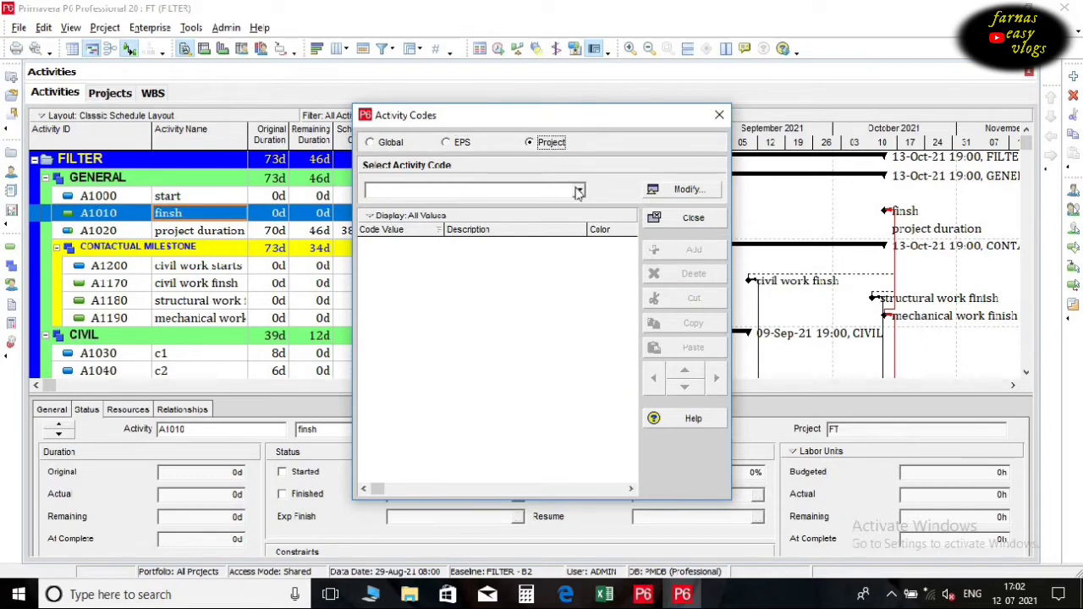
pyautogui.click(681, 196)
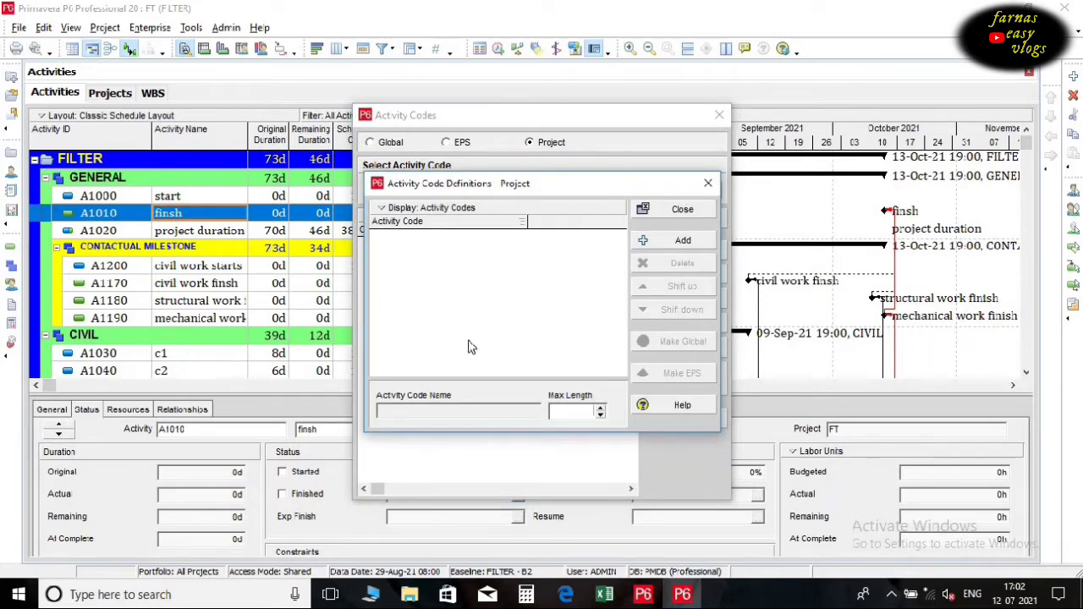
pyautogui.click(684, 241)
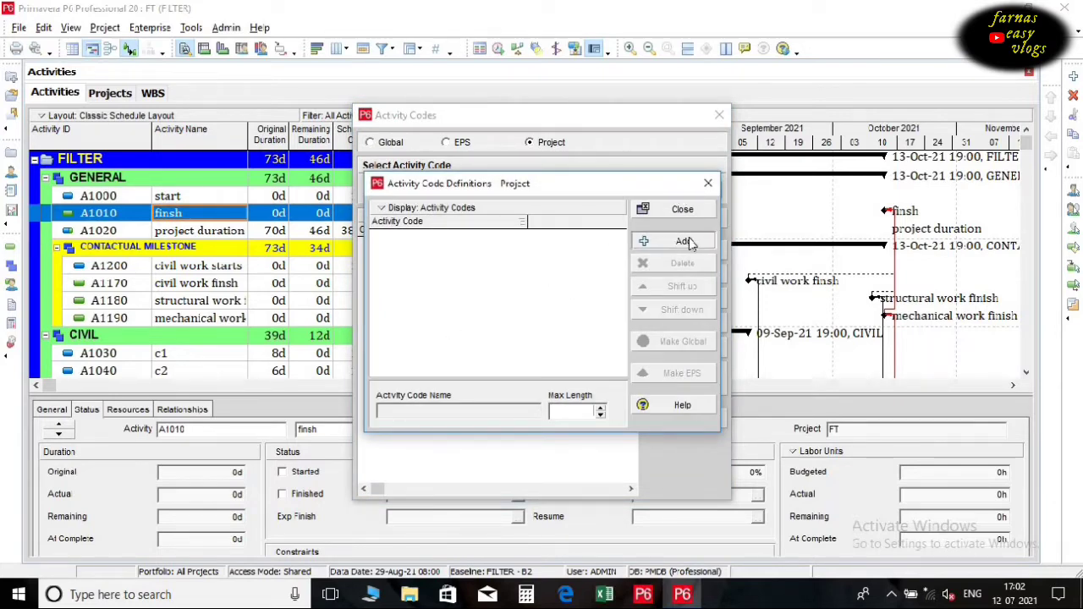
pyautogui.write('F')
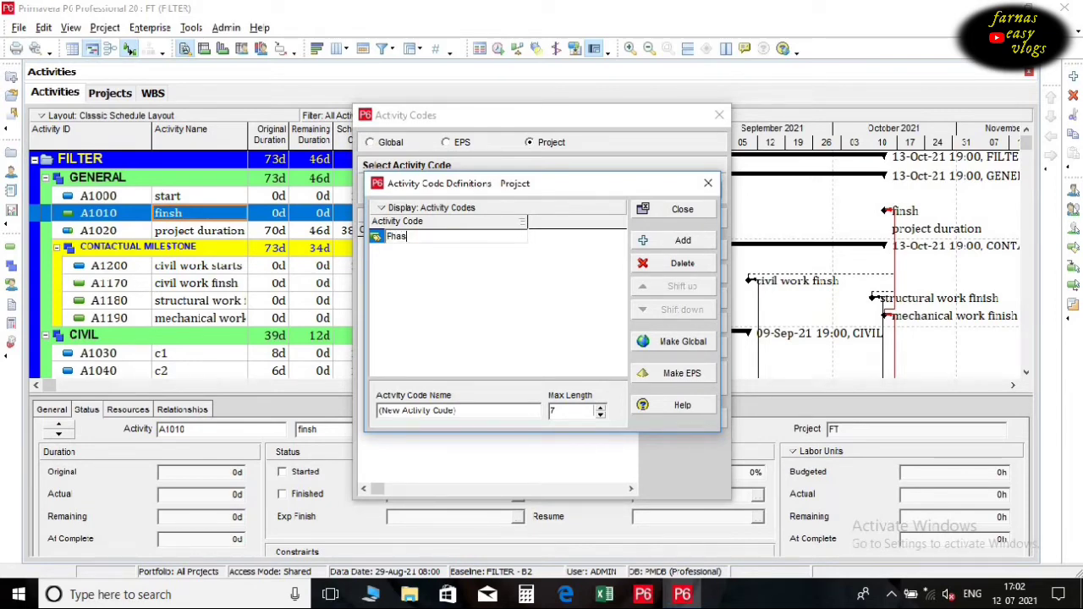
pyautogui.write('hases')
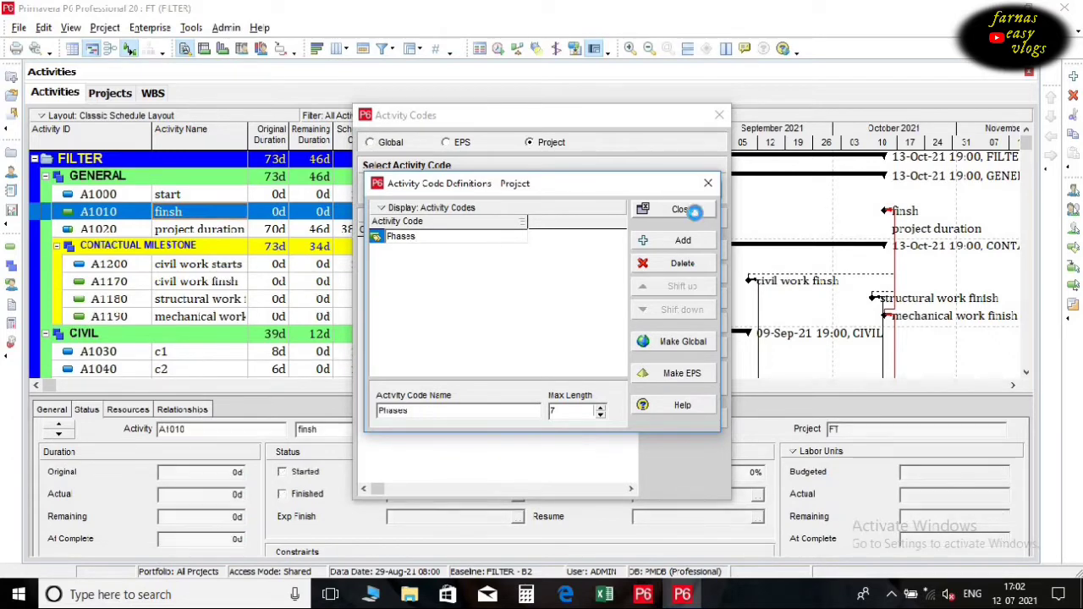
pyautogui.click(695, 213)
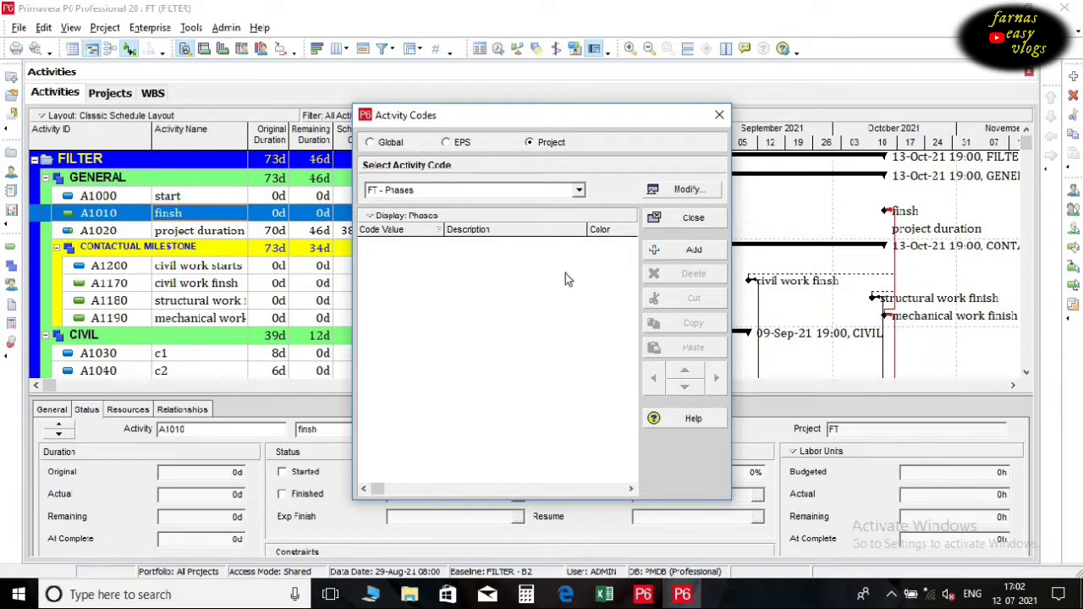
# - Add three code values to the Phases code and define the first as PH 1 with description Phase 1
pyautogui.click(700, 251)
pyautogui.click(699, 251)
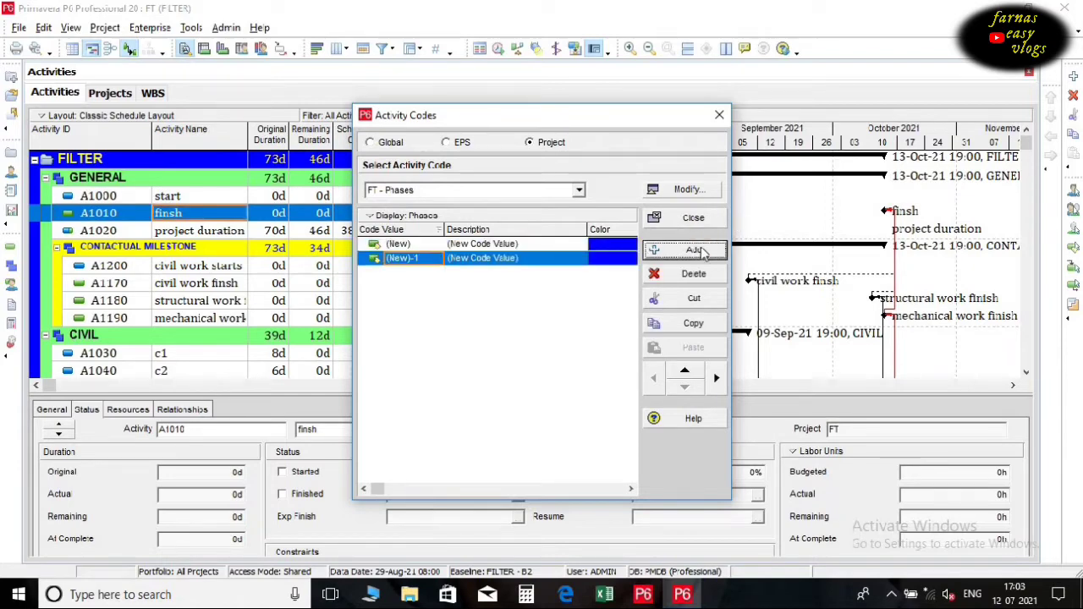
pyautogui.click(699, 251)
pyautogui.click(414, 247)
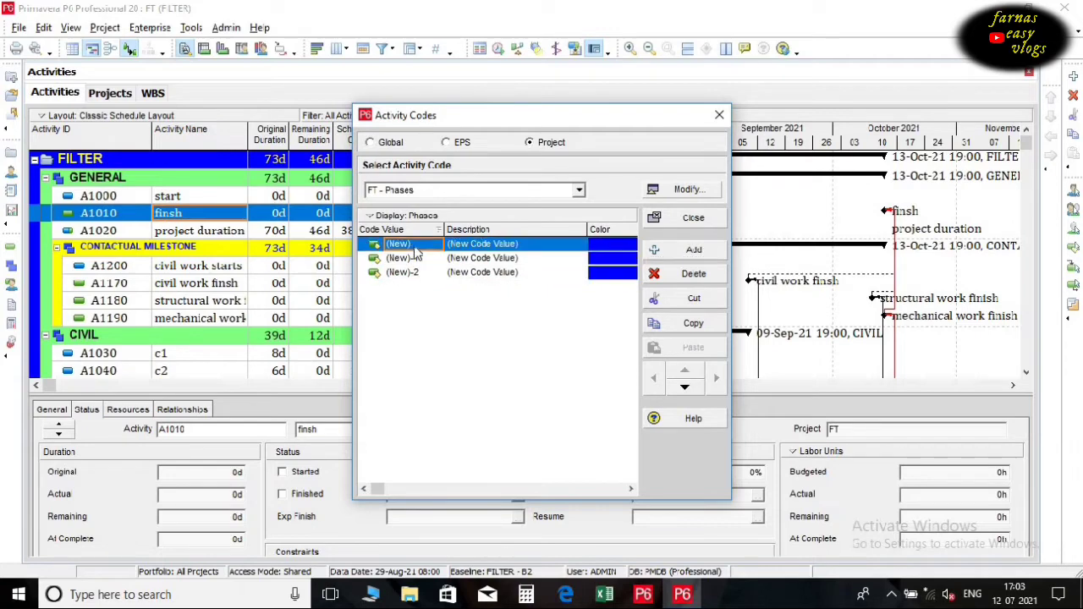
pyautogui.write('PH 1')
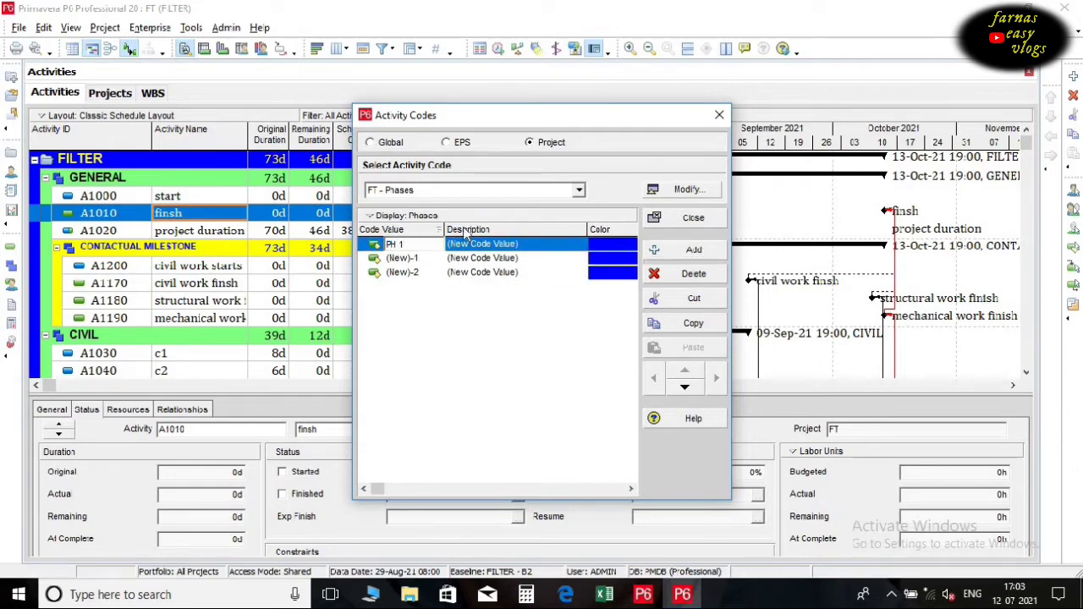
pyautogui.click(524, 244)
pyautogui.write('Phase 1')
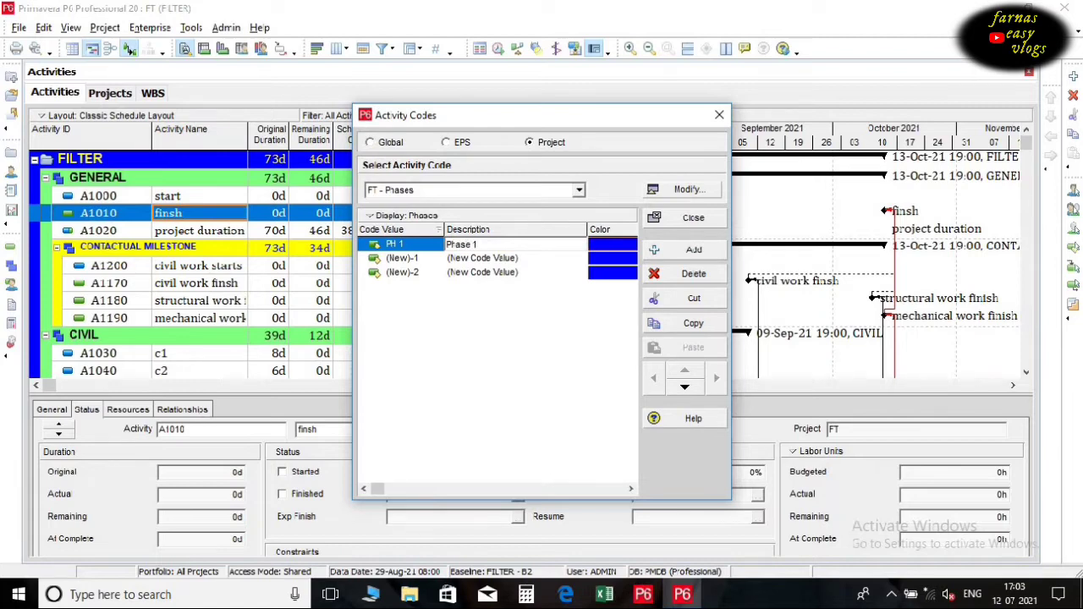
# - Name the other two code values PH 2 and PH 3, with descriptions Phase 2 and Phase 3
pyautogui.click(424, 262)
pyautogui.write('p')
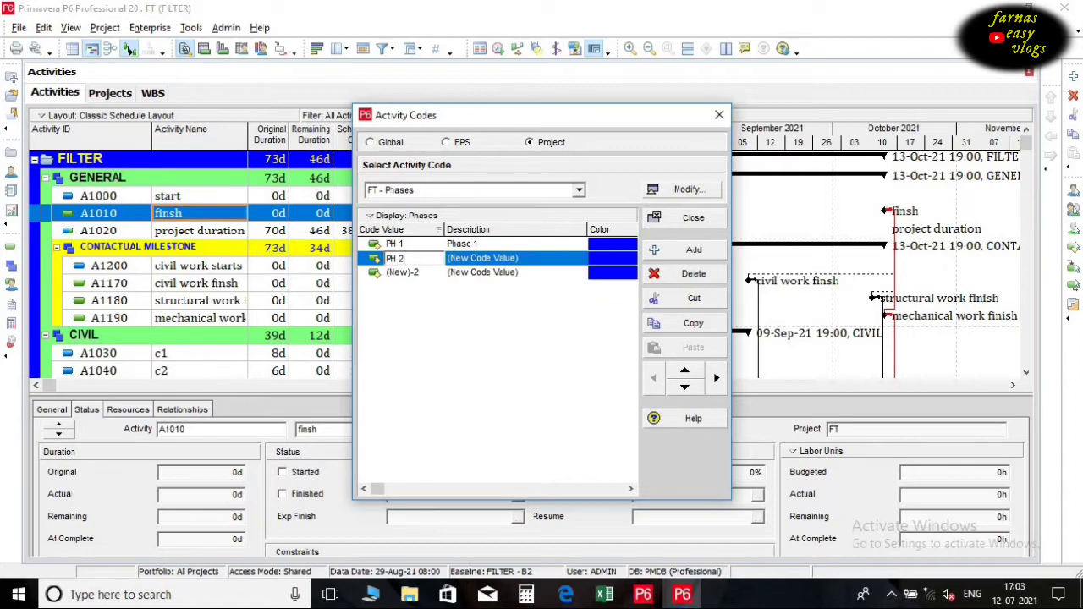
pyautogui.click(422, 273)
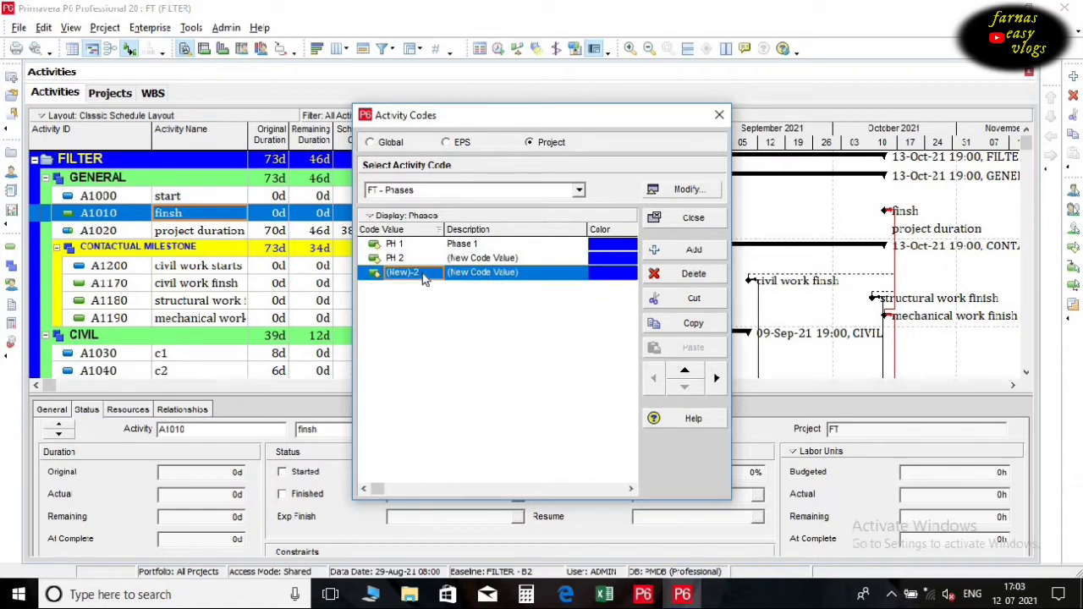
pyautogui.write('PH 3')
pyautogui.click(526, 259)
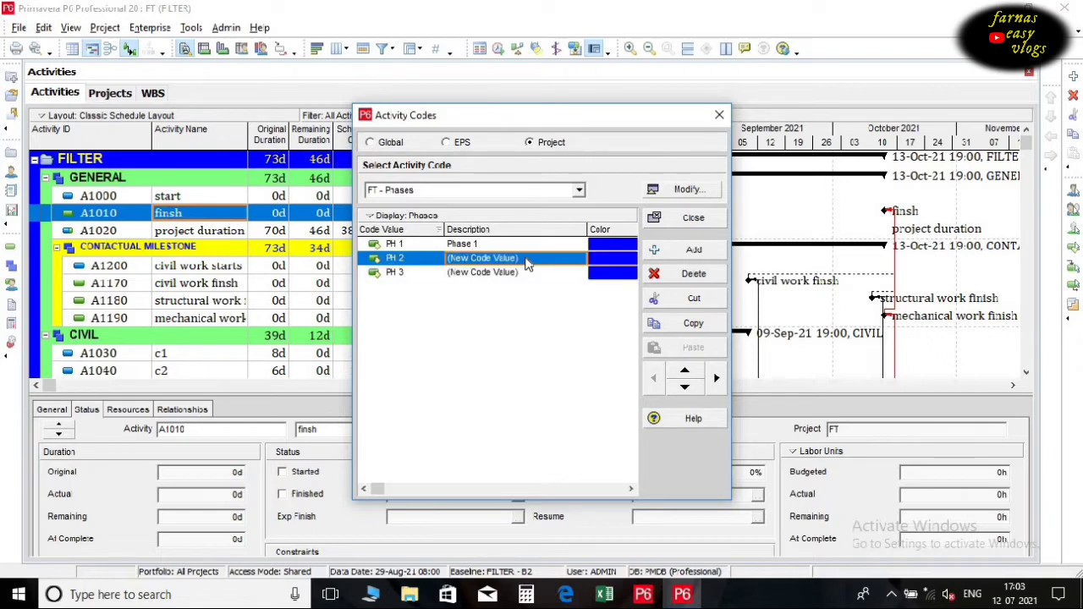
pyautogui.write('Phase 2')
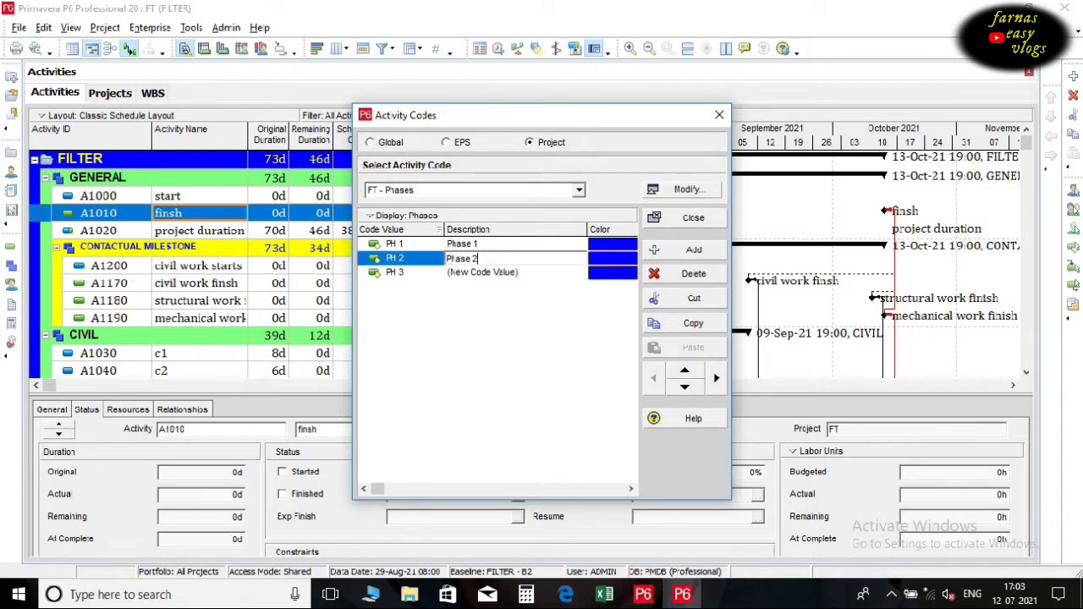
pyautogui.click(528, 275)
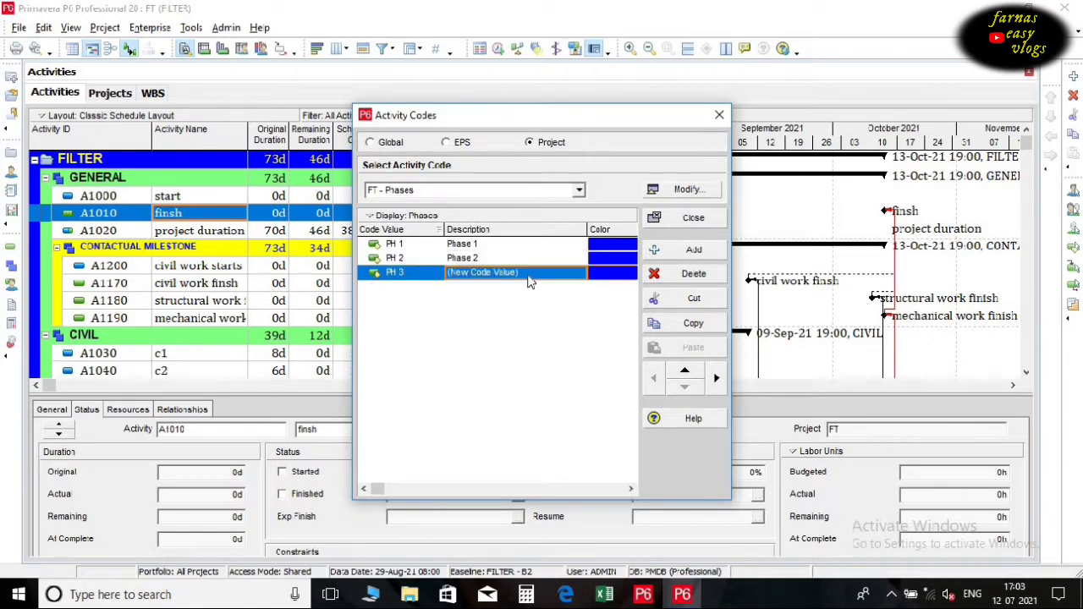
pyautogui.write('P')
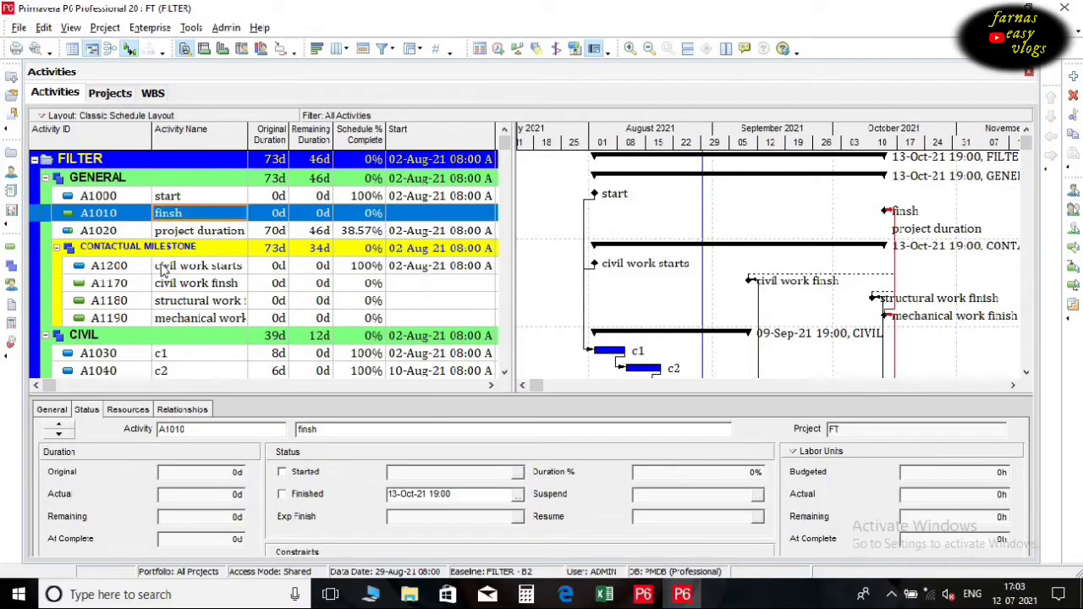
# - Add the project activity code Phases as a column in the activities table, directly after Activity ID
pyautogui.click(164, 267)
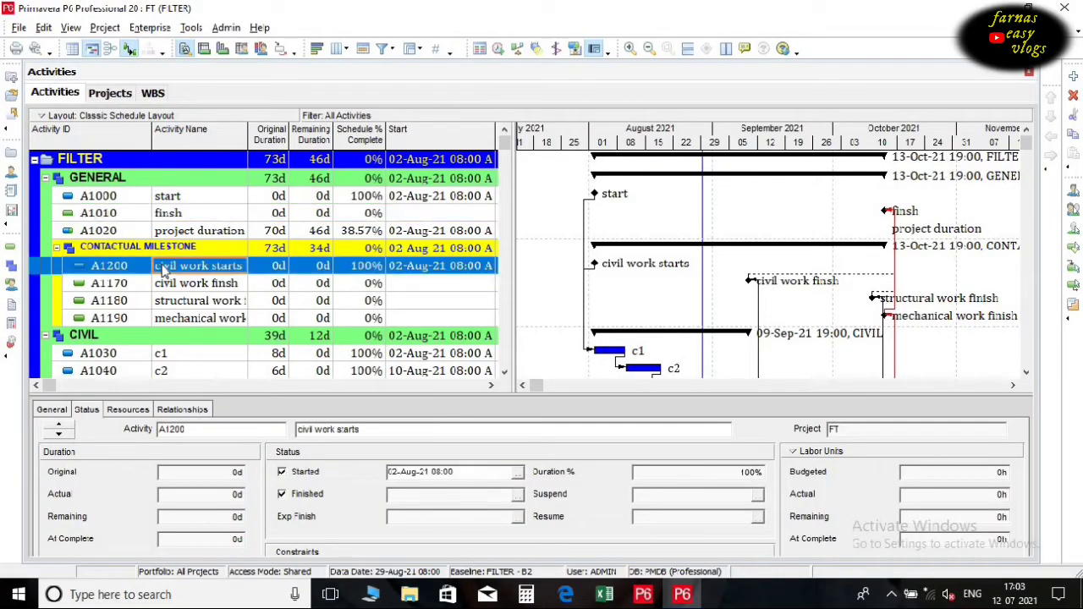
pyautogui.rightClick(164, 268)
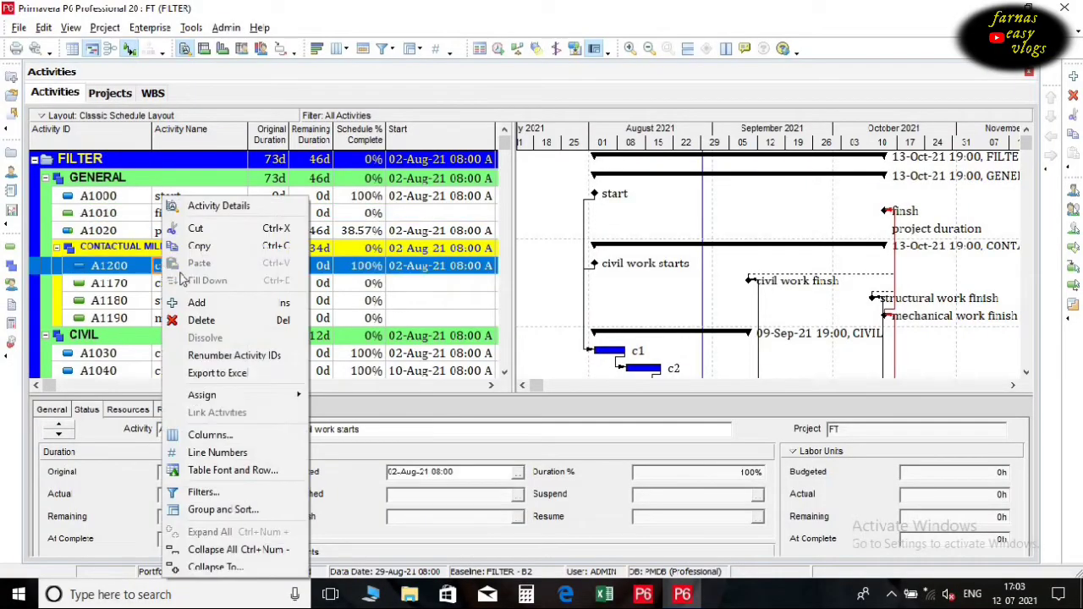
pyautogui.click(241, 438)
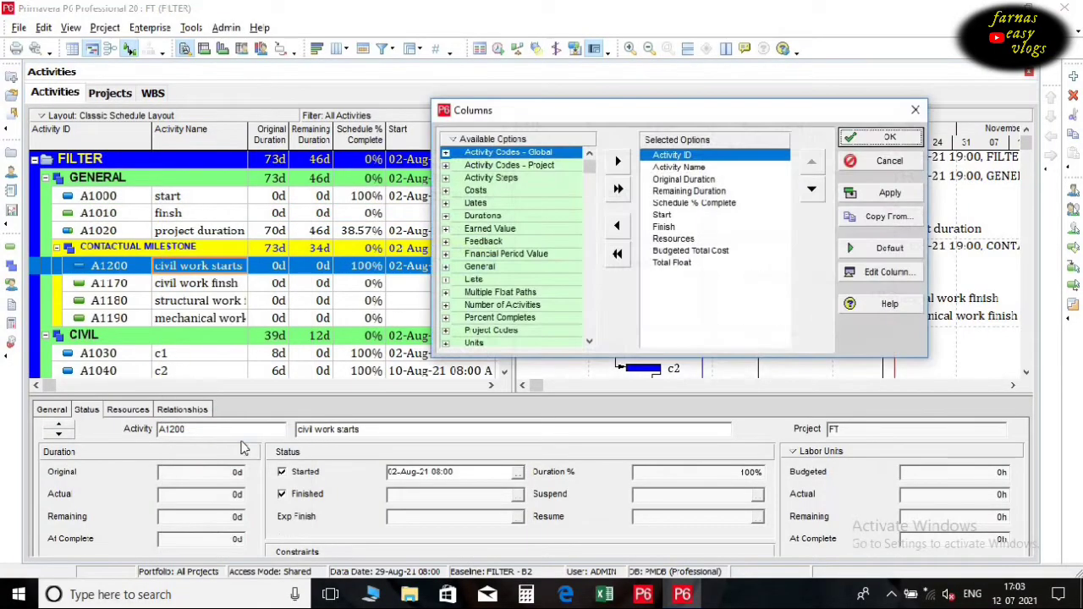
pyautogui.click(446, 167)
pyautogui.click(491, 181)
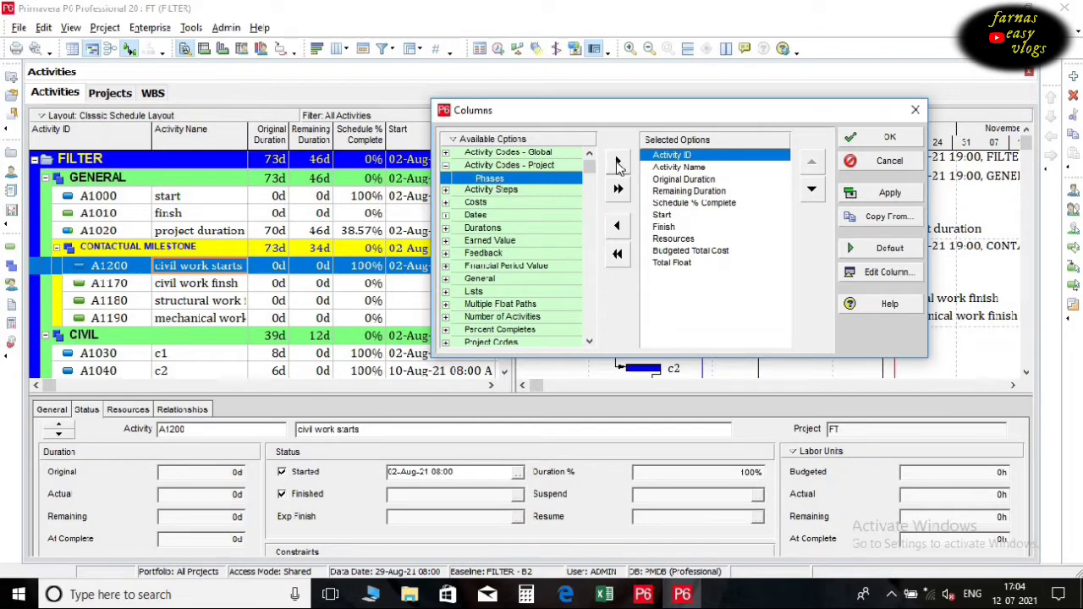
pyautogui.click(618, 162)
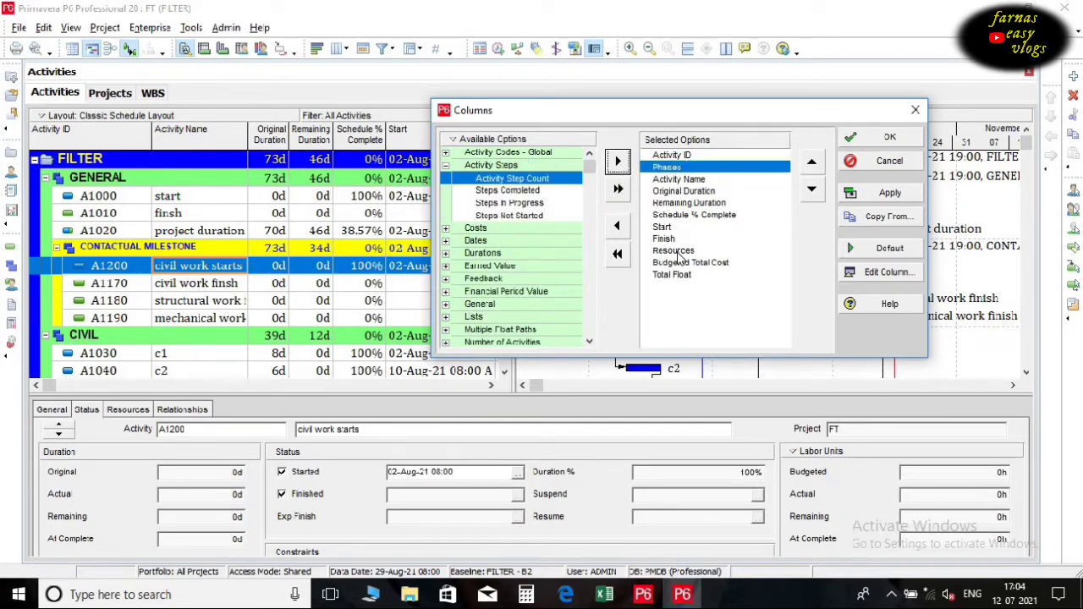
pyautogui.click(886, 193)
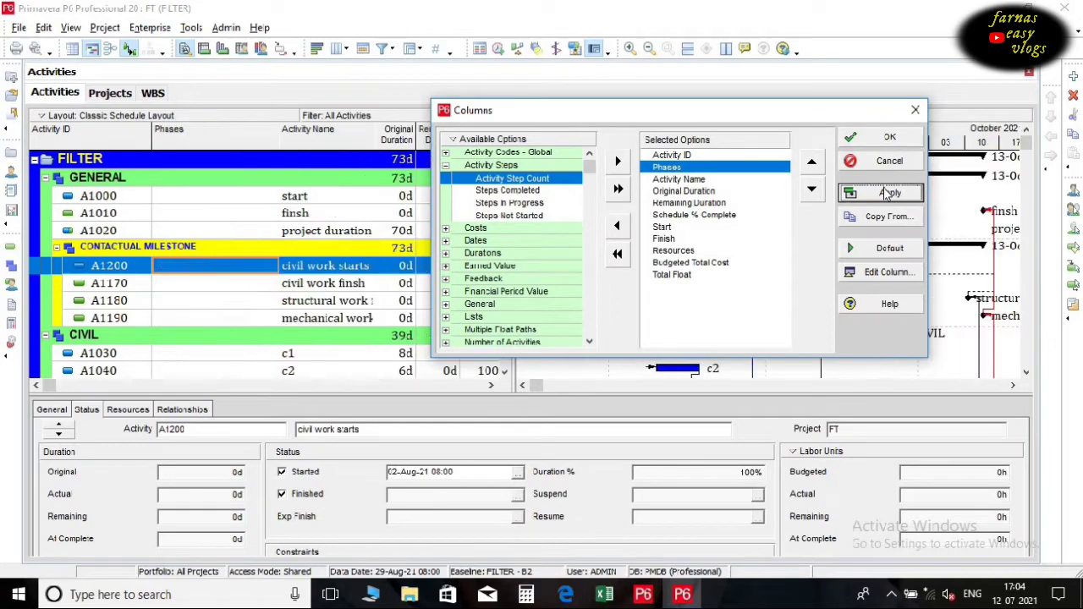
pyautogui.click(901, 143)
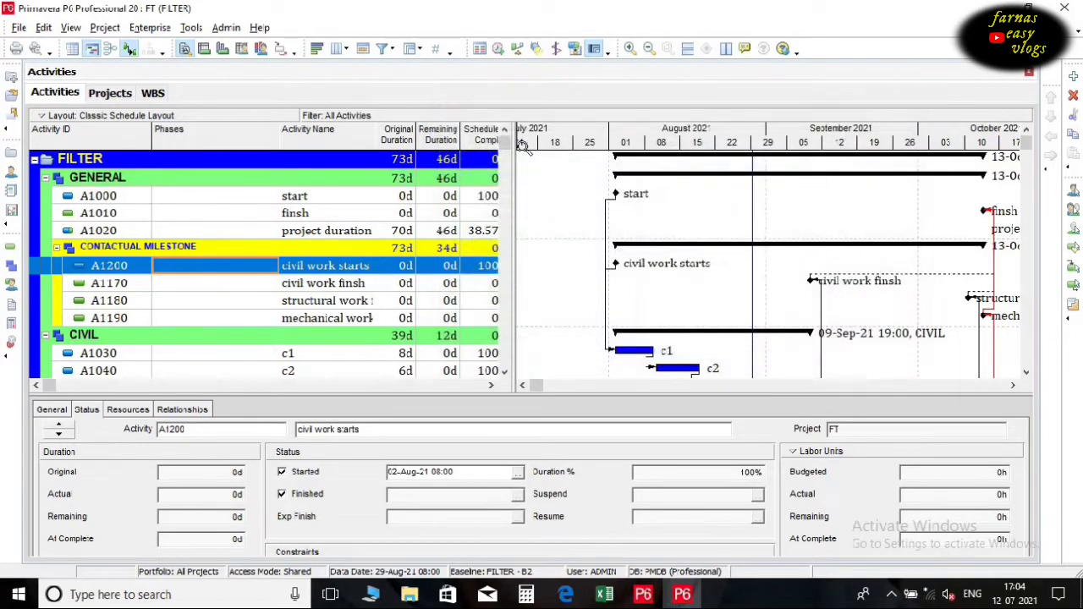
# - Assign Phase 1 to activity A1030 (c1) in the CIVIL group
pyautogui.moveTo(507, 152); pyautogui.dragTo(501, 181)
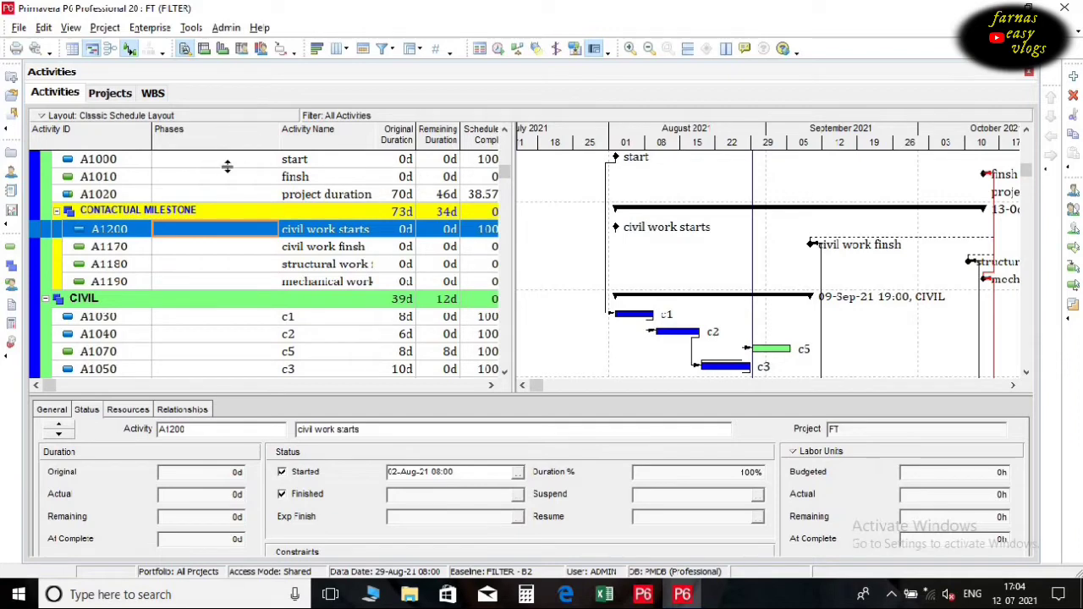
pyautogui.click(504, 372)
pyautogui.click(505, 372)
pyautogui.click(504, 372)
pyautogui.click(504, 373)
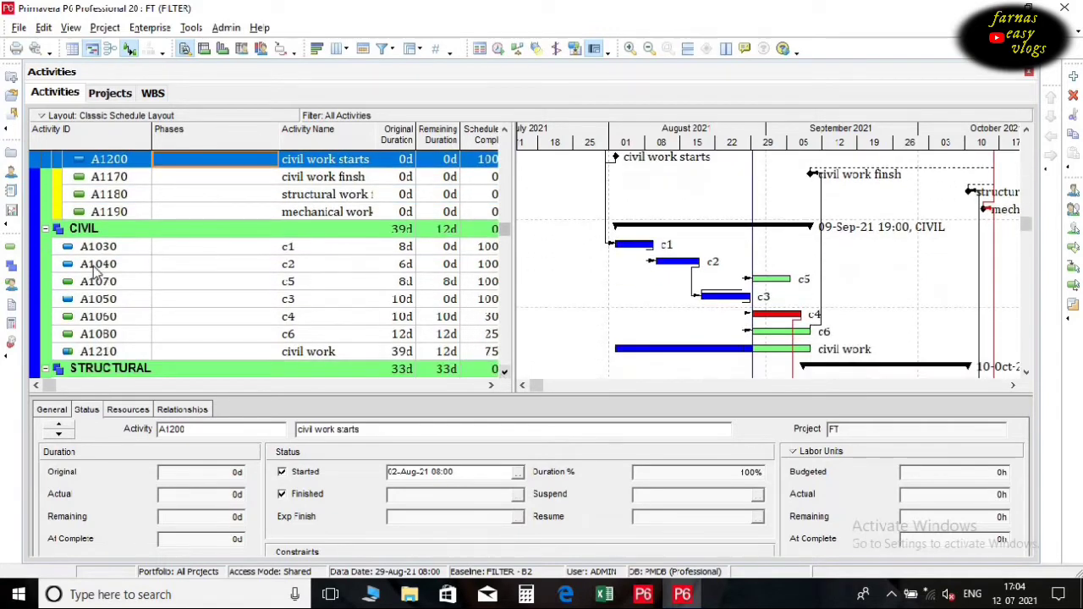
pyautogui.click(214, 247)
pyautogui.click(214, 247)
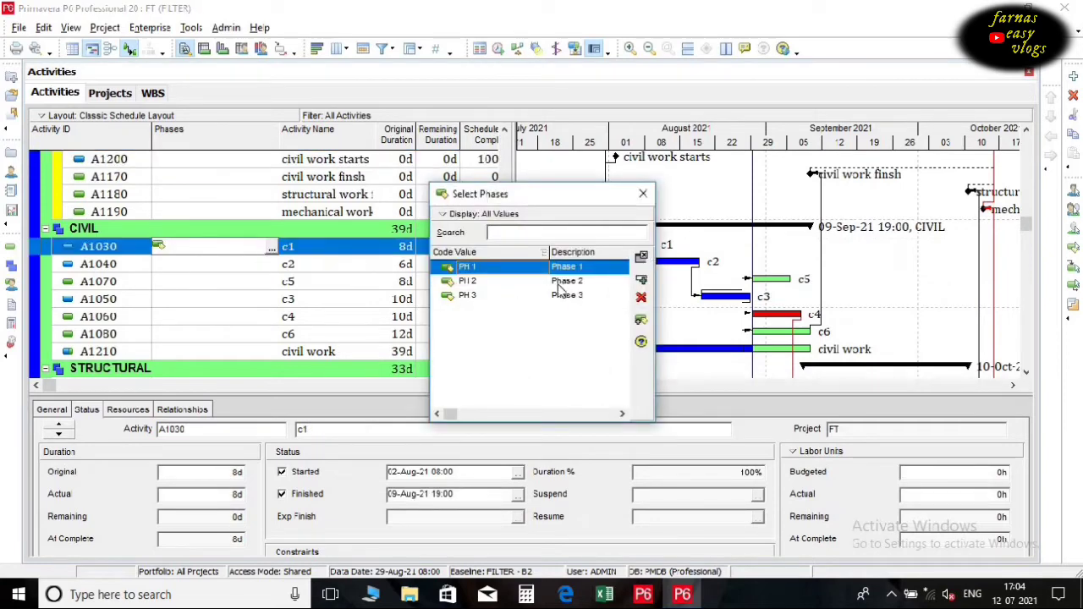
pyautogui.doubleClick(586, 267)
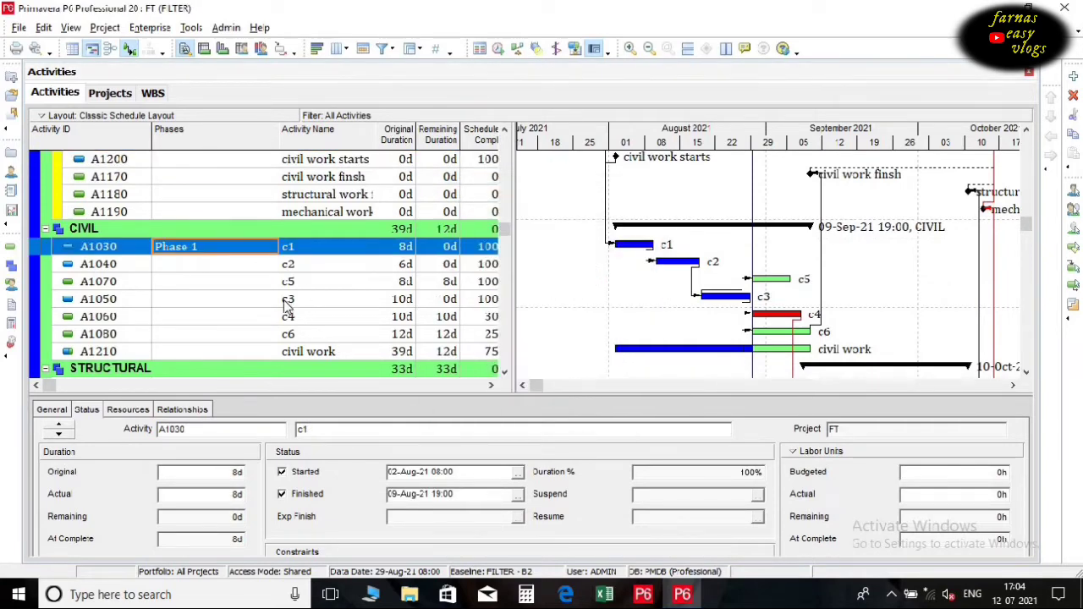
# - Fill the Phase 1 value down from A1030 through A1060 in the CIVIL group
pyautogui.keyDown('shift'); pyautogui.click(254, 322); pyautogui.keyUp('shift')
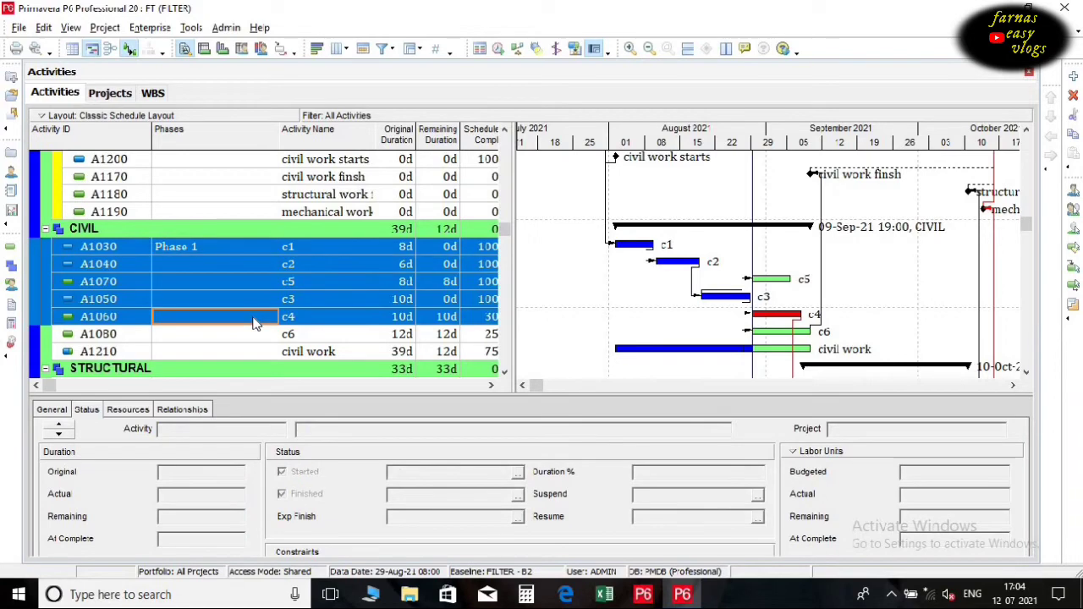
pyautogui.rightClick(254, 321)
pyautogui.click(292, 280)
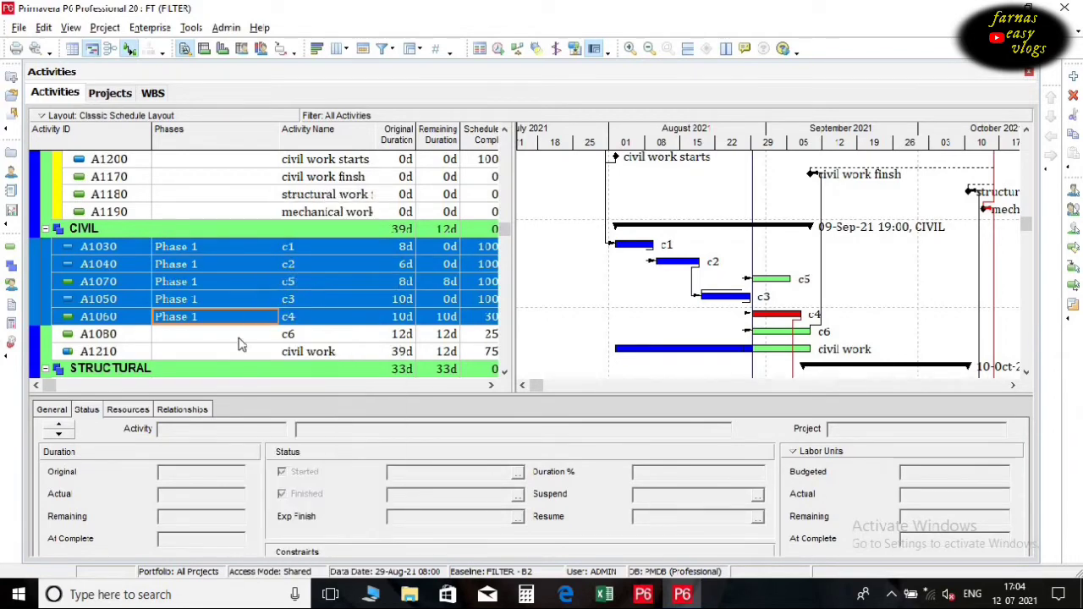
# - Assign Phase 2 to civil activity A1080 and to structural activities A1100, A1090 and A1110
pyautogui.click(239, 339)
pyautogui.doubleClick(239, 339)
pyautogui.click(583, 283)
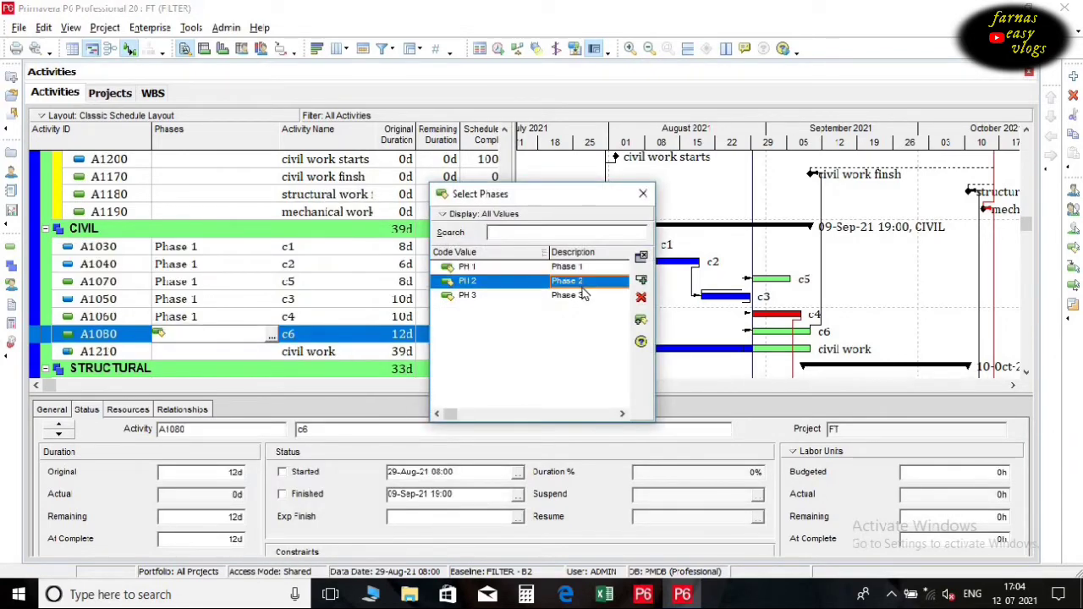
pyautogui.doubleClick(582, 284)
pyautogui.scroll(-2, 487, 371)
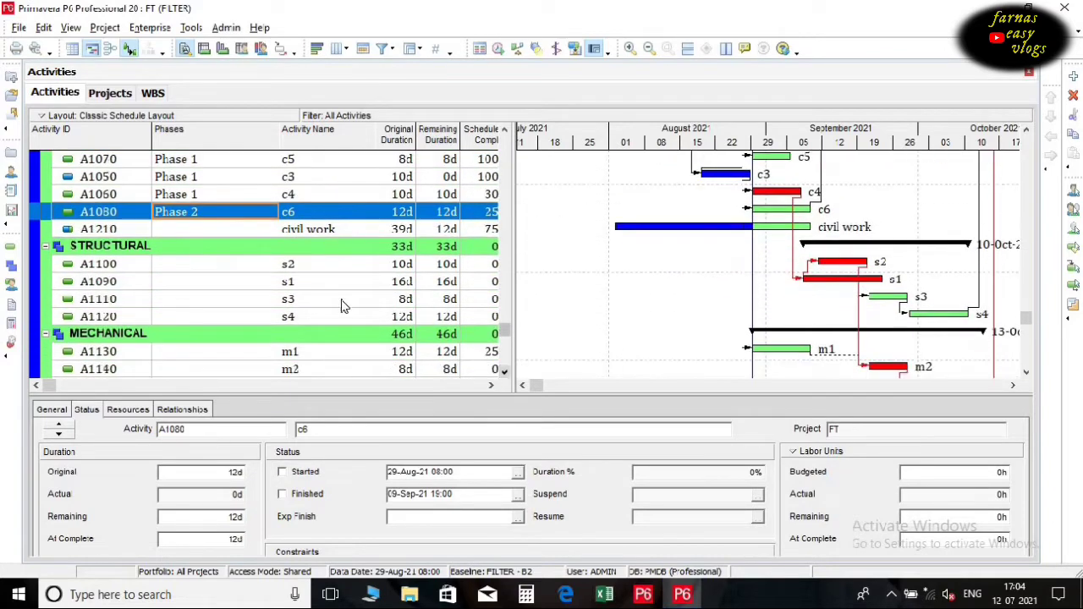
pyautogui.moveTo(251, 264); pyautogui.dragTo(252, 305)
pyautogui.write('Phase 2 Phase 2 Phase 2')
# - Assign Phase 3 to activity A1120 (s4) in the STRUCTURAL group
pyautogui.click(252, 319)
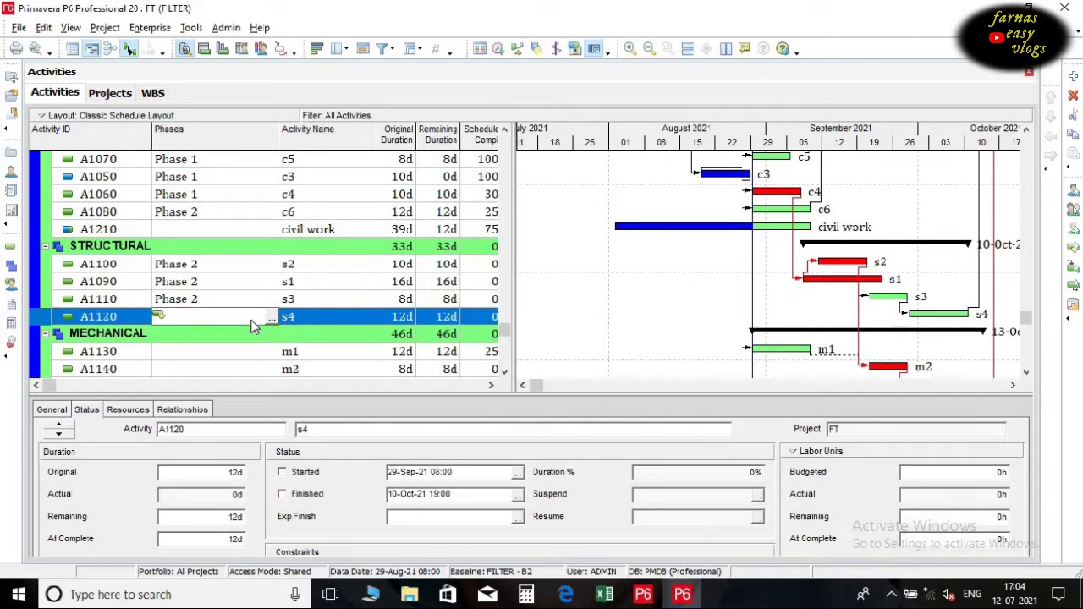
pyautogui.doubleClick(251, 322)
pyautogui.doubleClick(592, 295)
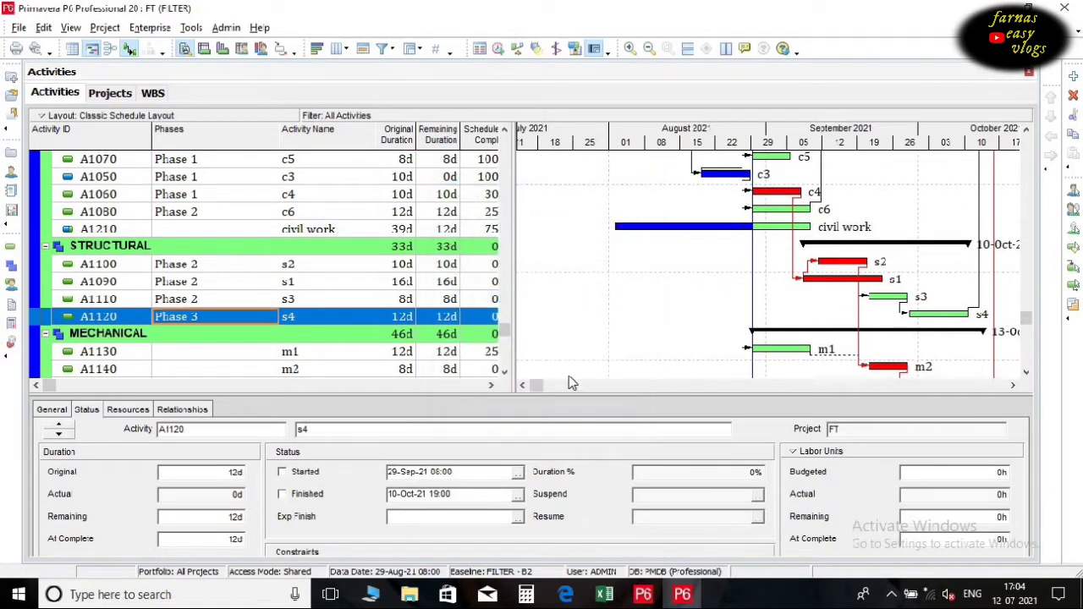
# - Assign Phase 1 to mechanical activity A1130, Phase 2 to A1140, and Phase 3 to A1150 and A1160
pyautogui.click(505, 371)
pyautogui.click(504, 371)
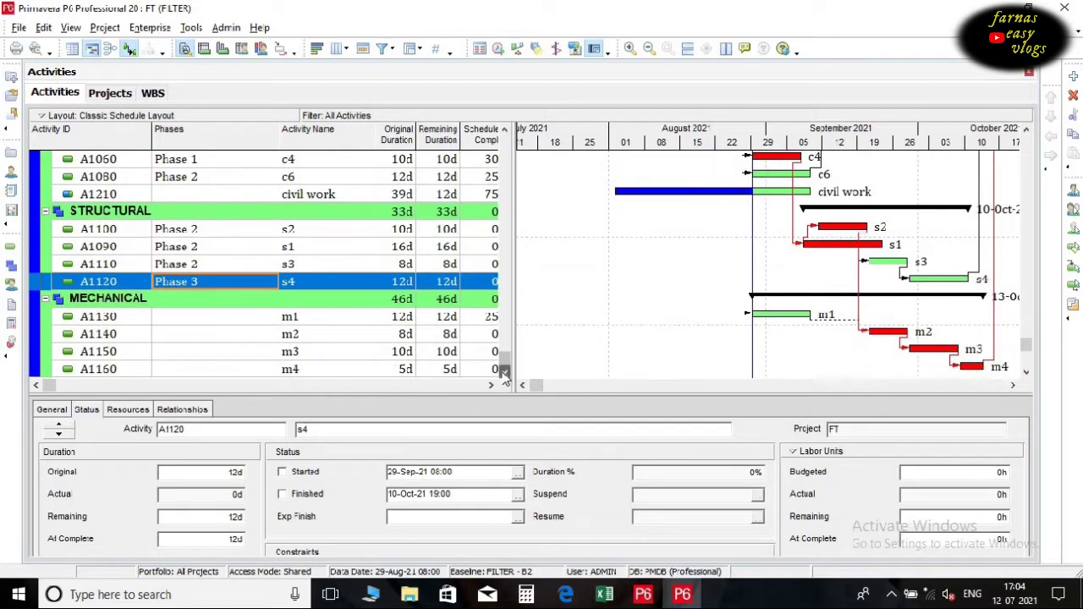
pyautogui.doubleClick(252, 320)
pyautogui.click(573, 269)
pyautogui.doubleClick(573, 269)
pyautogui.scroll(-1, 273, 337)
pyautogui.doubleClick(271, 352)
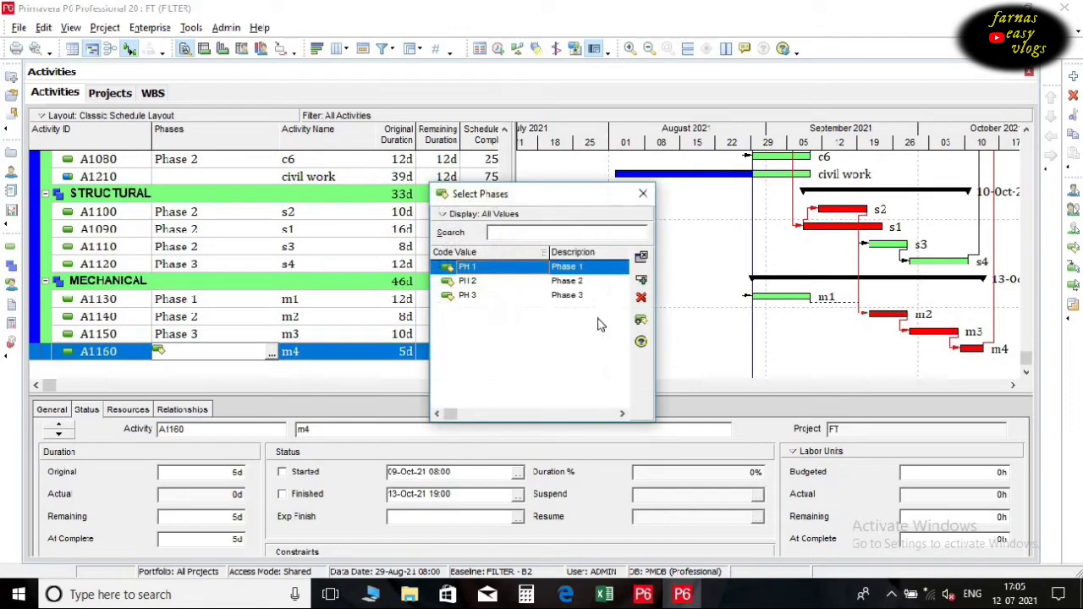
pyautogui.doubleClick(592, 296)
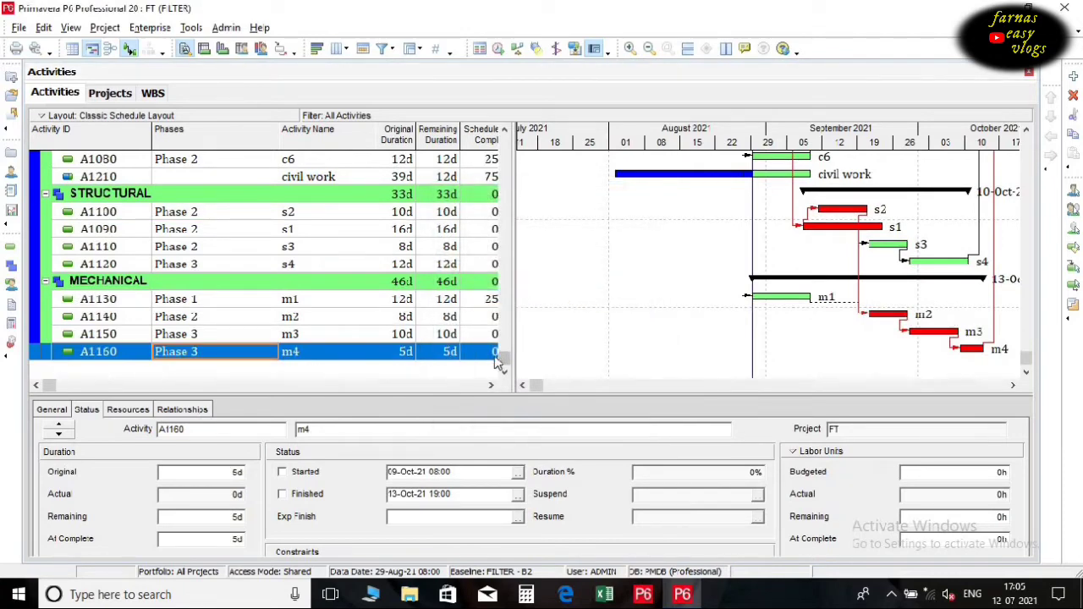
# - Create a new user-defined activity filter named "activty code filter"
pyautogui.moveTo(503, 359); pyautogui.dragTo(508, 142)
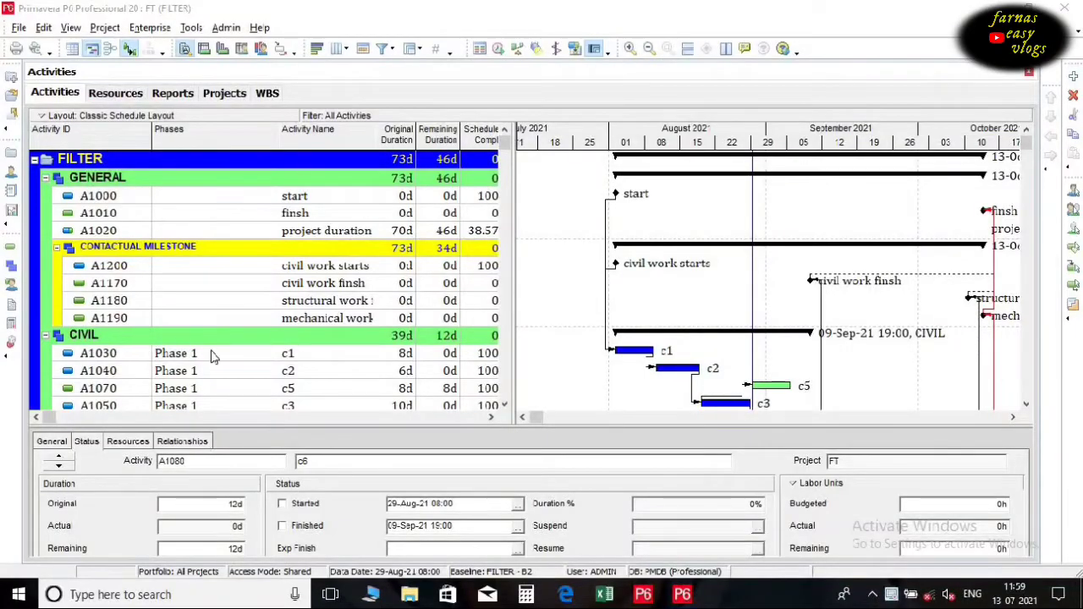
pyautogui.click(387, 49)
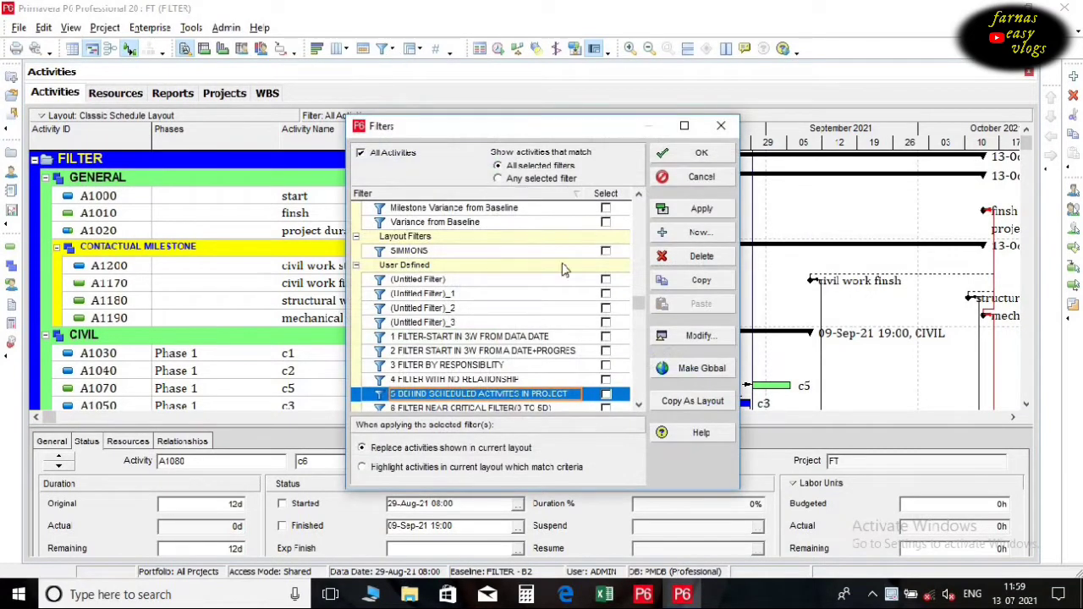
pyautogui.click(711, 236)
pyautogui.click(710, 235)
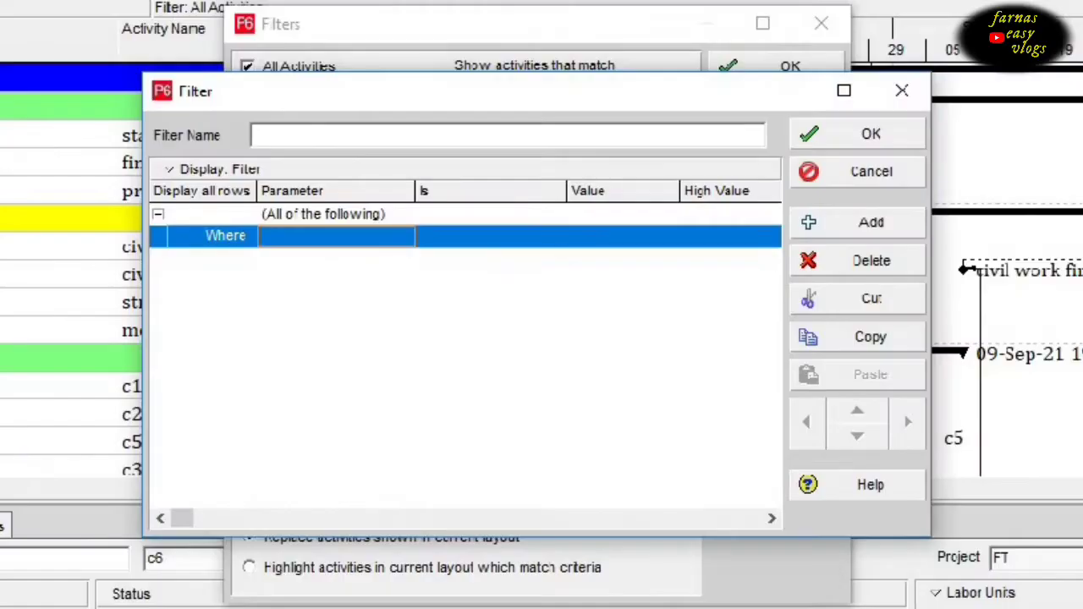
pyautogui.write('activty code')
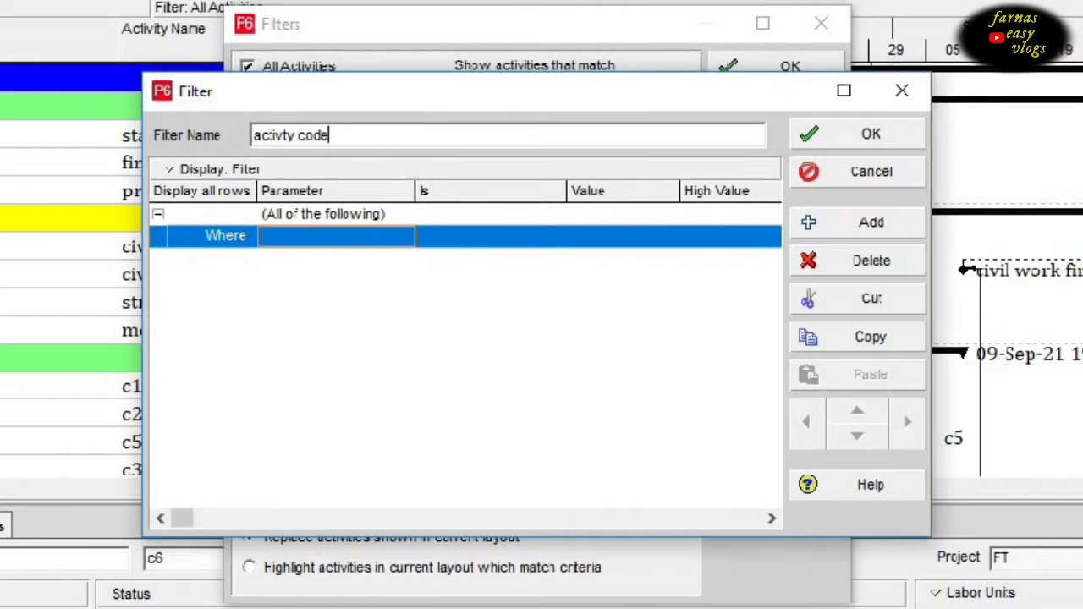
pyautogui.write(' filter')
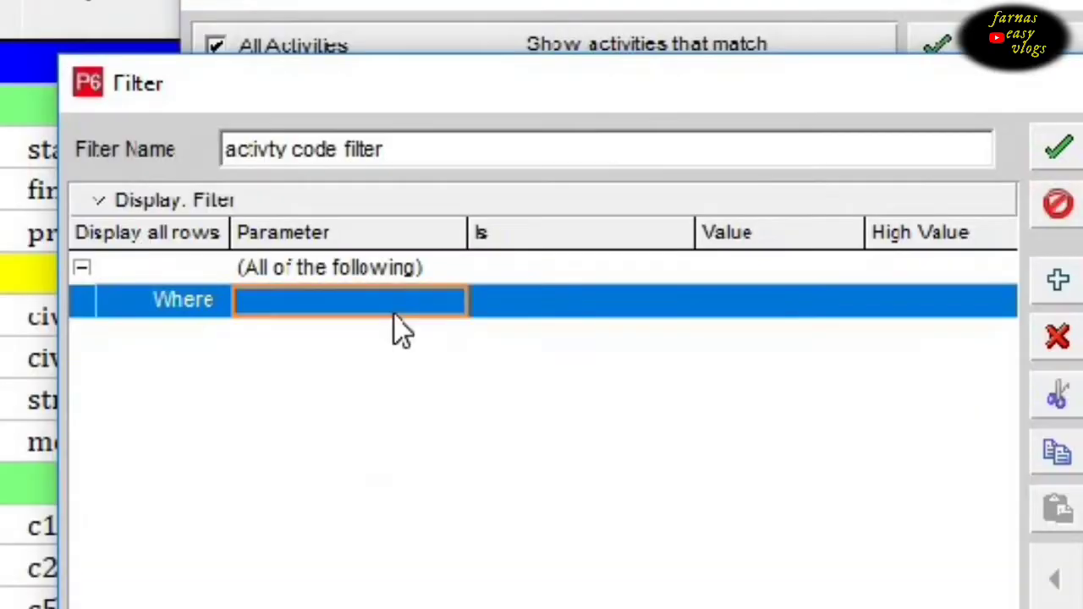
# - Set the filter criterion to Phases is under Phase 1, save the filter, and apply it to the activity layout
pyautogui.click(401, 302)
pyautogui.press('p')
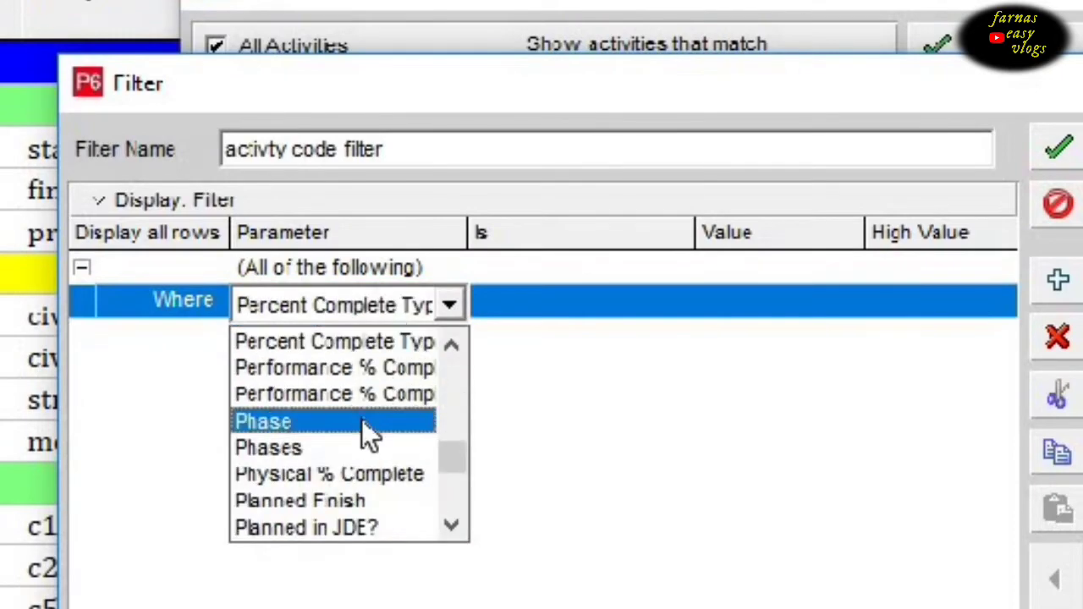
pyautogui.click(360, 450)
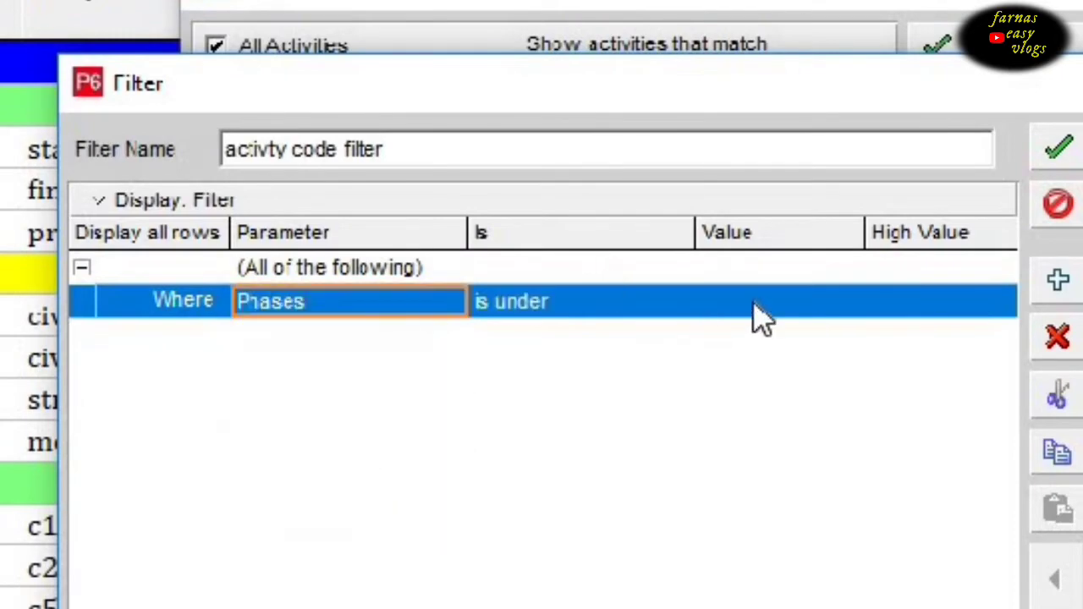
pyautogui.click(770, 306)
pyautogui.doubleClick(804, 326)
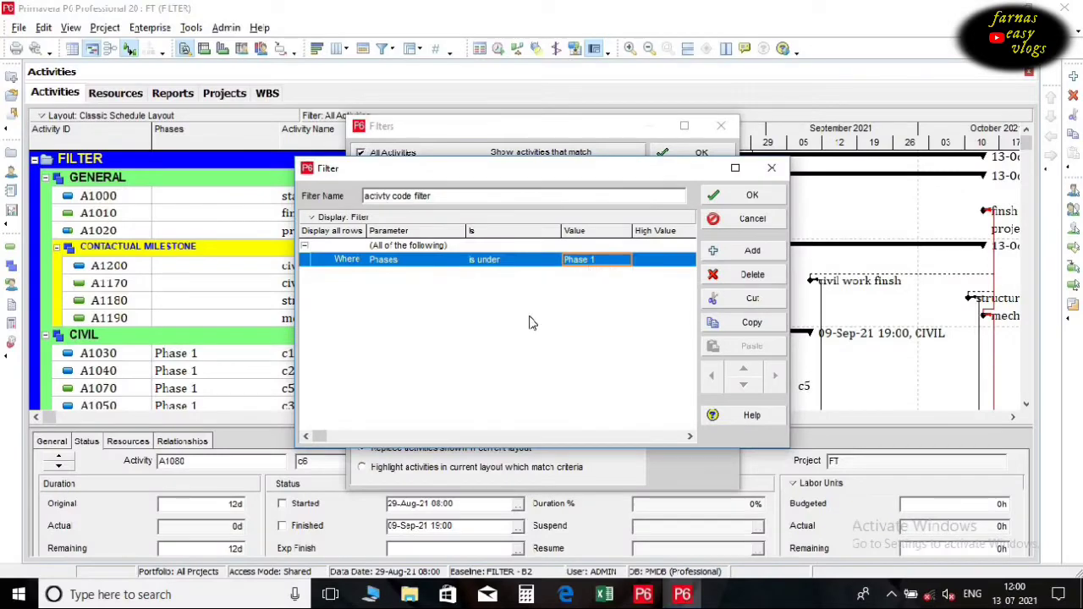
pyautogui.click(769, 202)
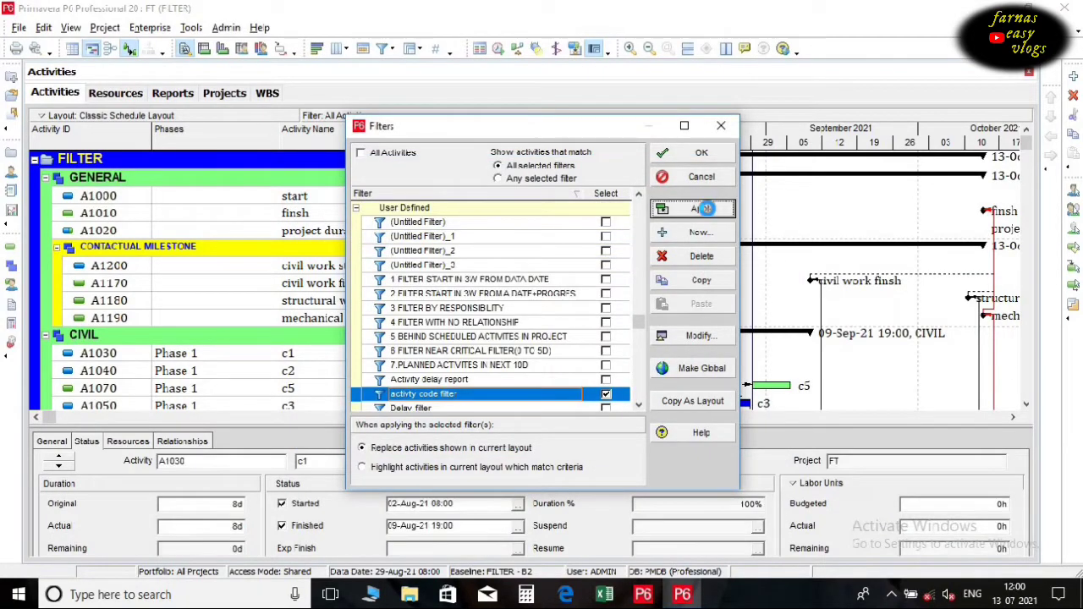
pyautogui.click(709, 212)
pyautogui.click(711, 157)
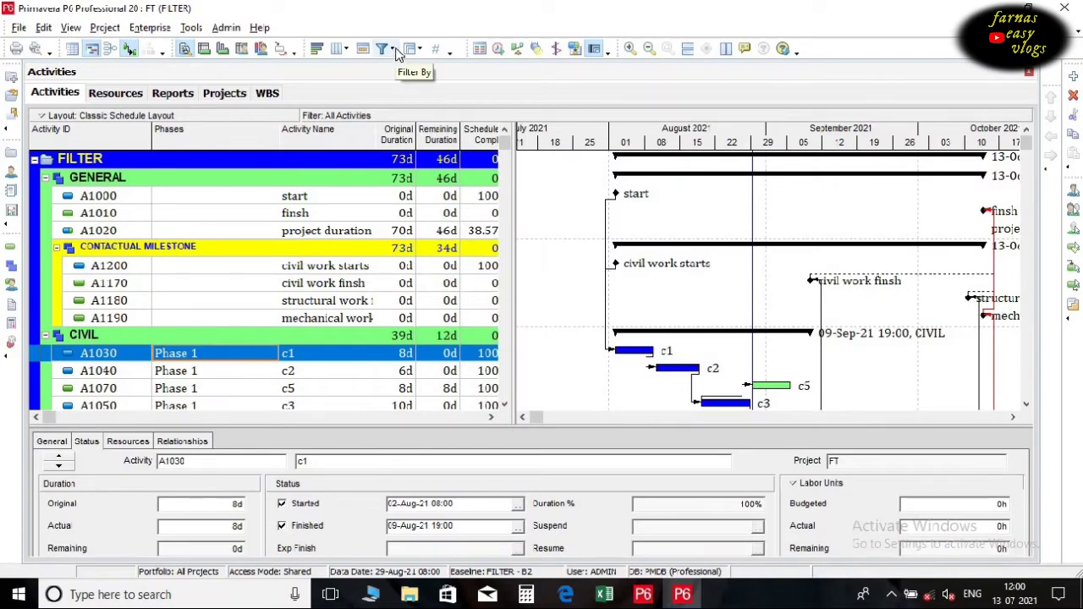
# - Group the activity layout by Phases instead of WBS, with the bands sorted alphabetically
pyautogui.click(418, 52)
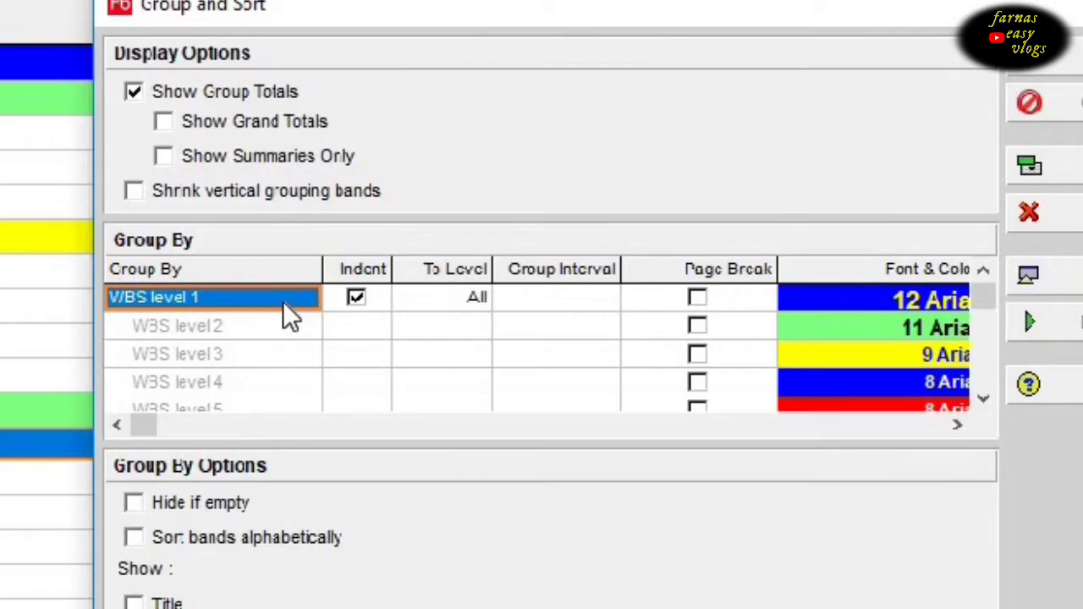
pyautogui.click(365, 284)
pyautogui.press('p')
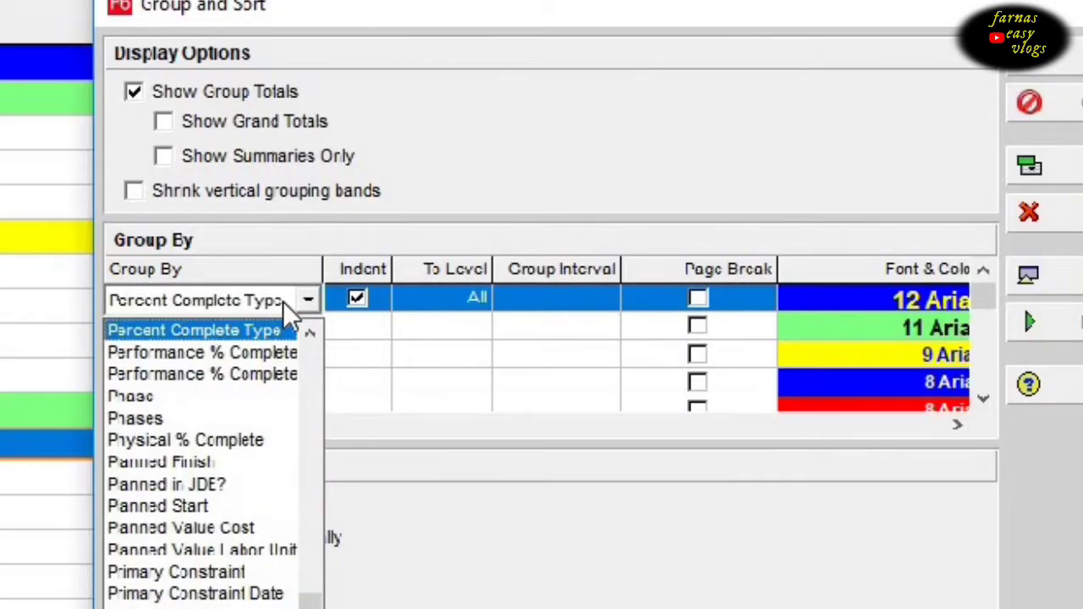
pyautogui.click(239, 416)
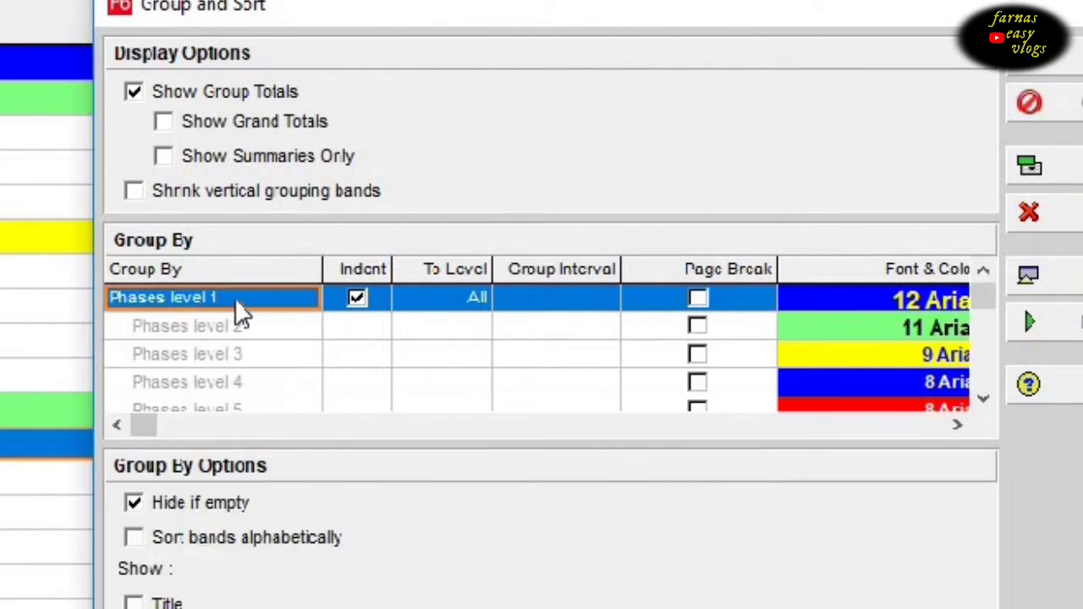
pyautogui.click(217, 538)
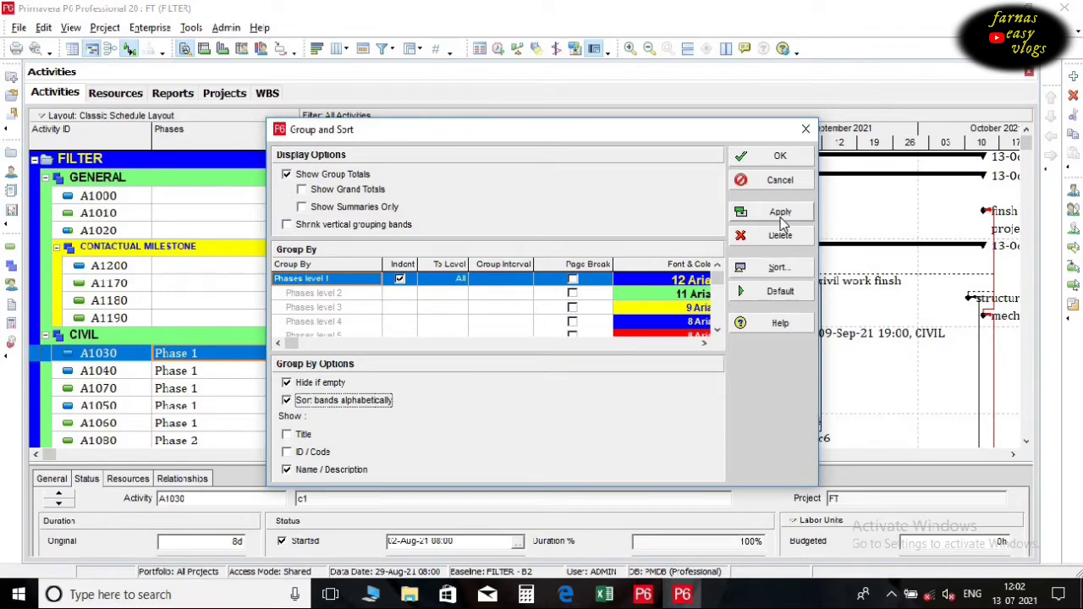
pyautogui.click(783, 213)
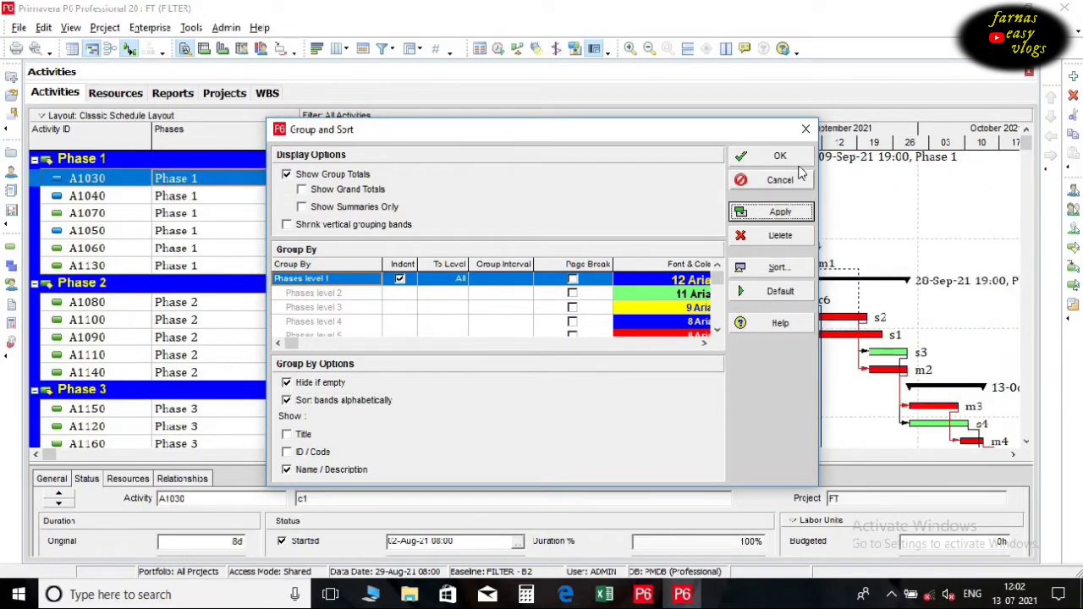
pyautogui.click(777, 158)
pyautogui.click(237, 249)
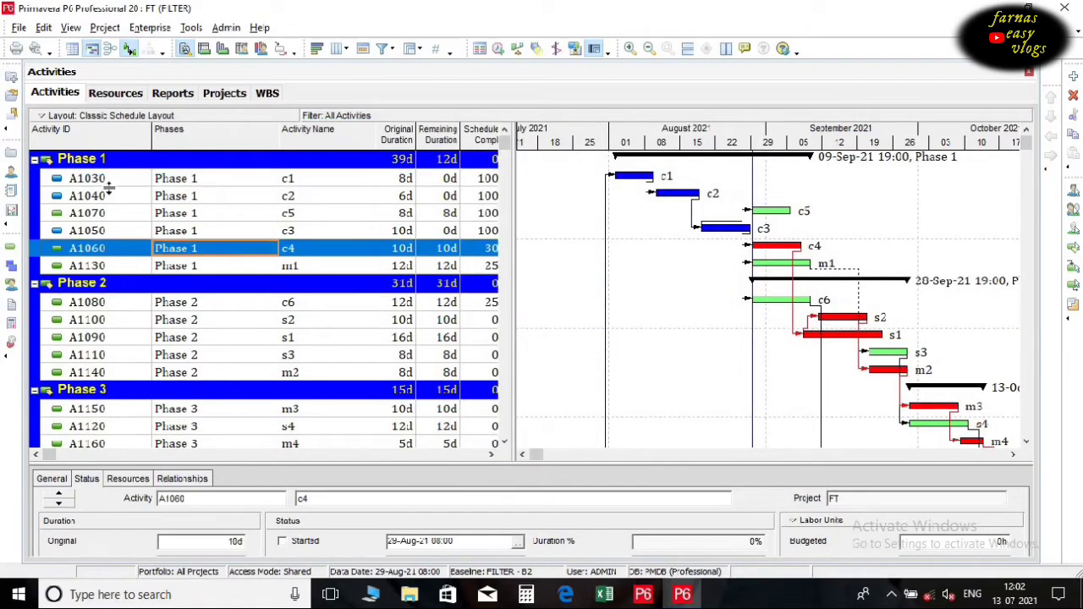
pyautogui.moveTo(504, 148); pyautogui.dragTo(506, 177)
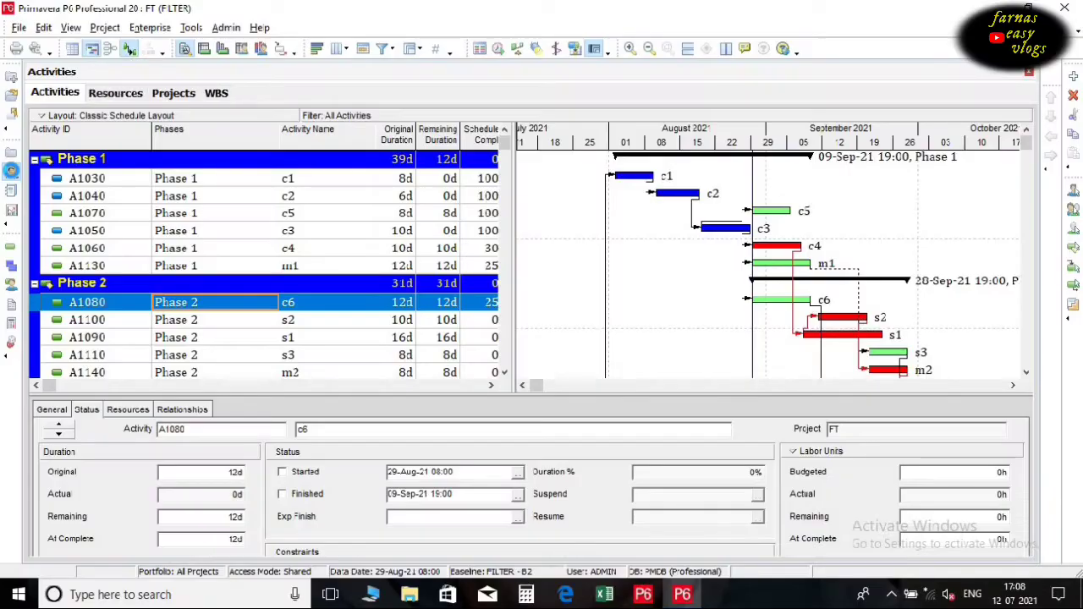
# - Open the project's Reports view and start a new report with the Report Wizard
pyautogui.click(11, 172)
pyautogui.click(13, 193)
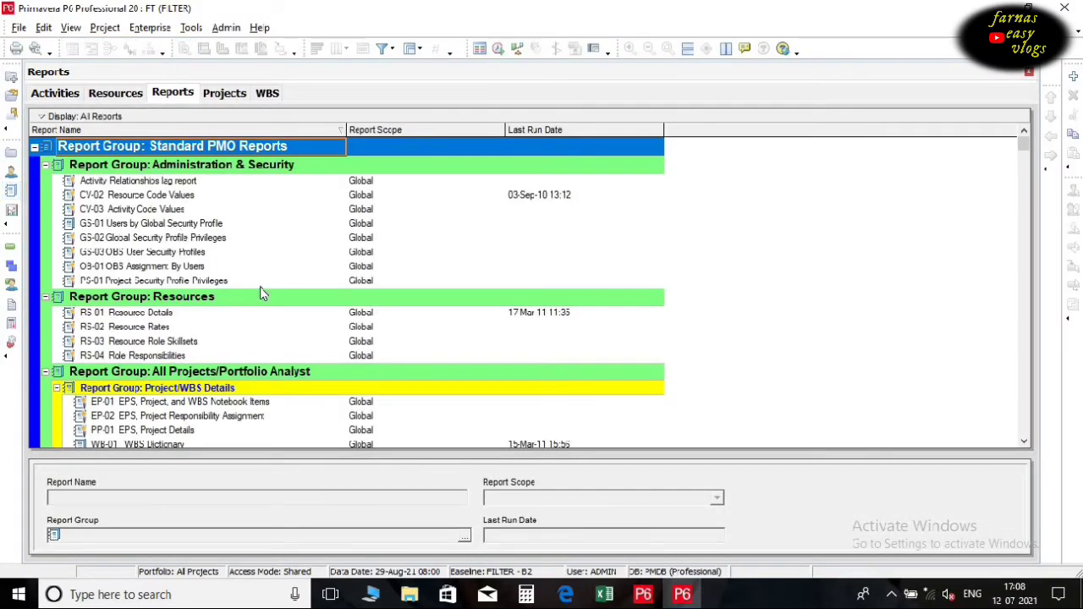
pyautogui.click(296, 197)
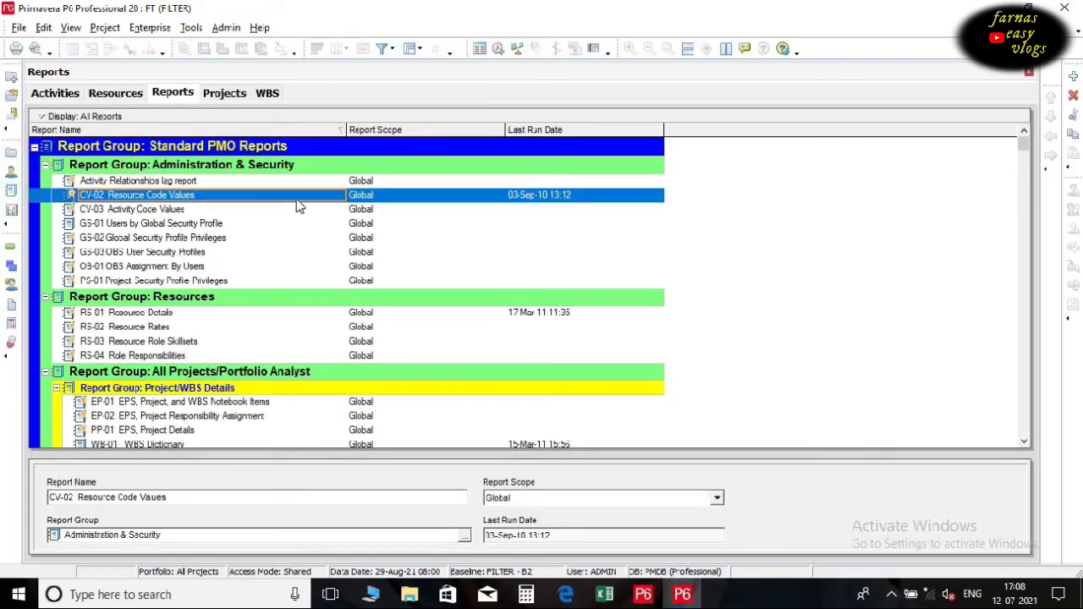
pyautogui.click(1074, 78)
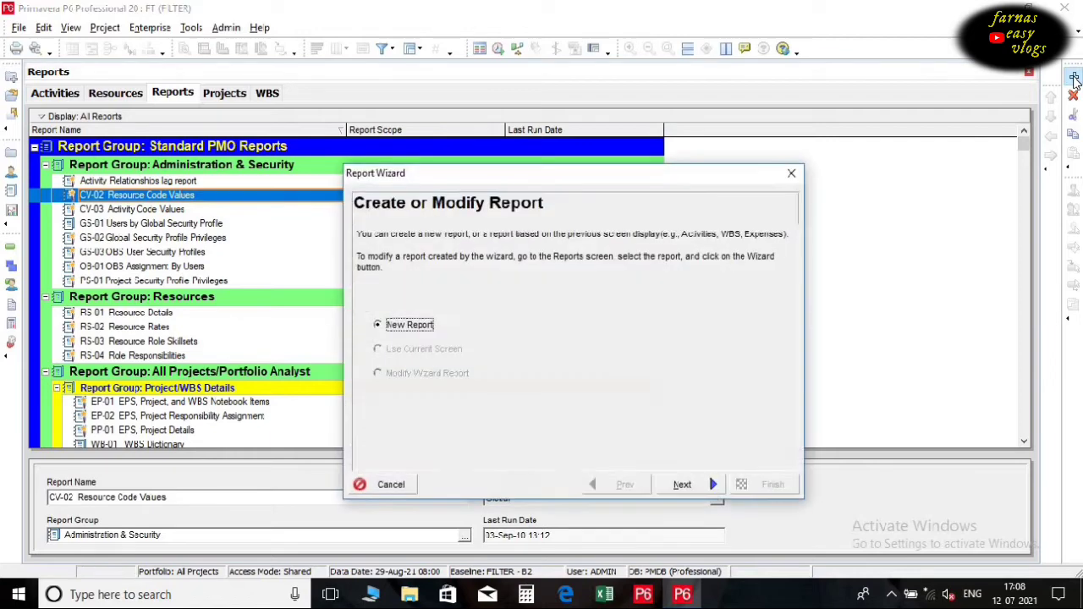
pyautogui.click(693, 486)
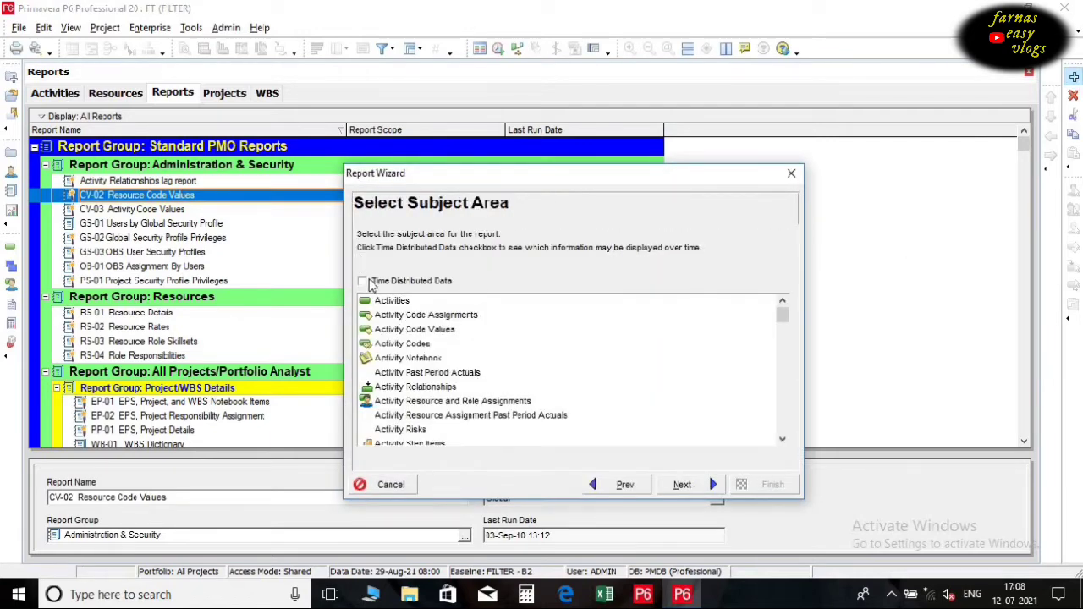
# - Choose Activities as the report's subject area, with Time Distributed Data enabled
pyautogui.click(370, 284)
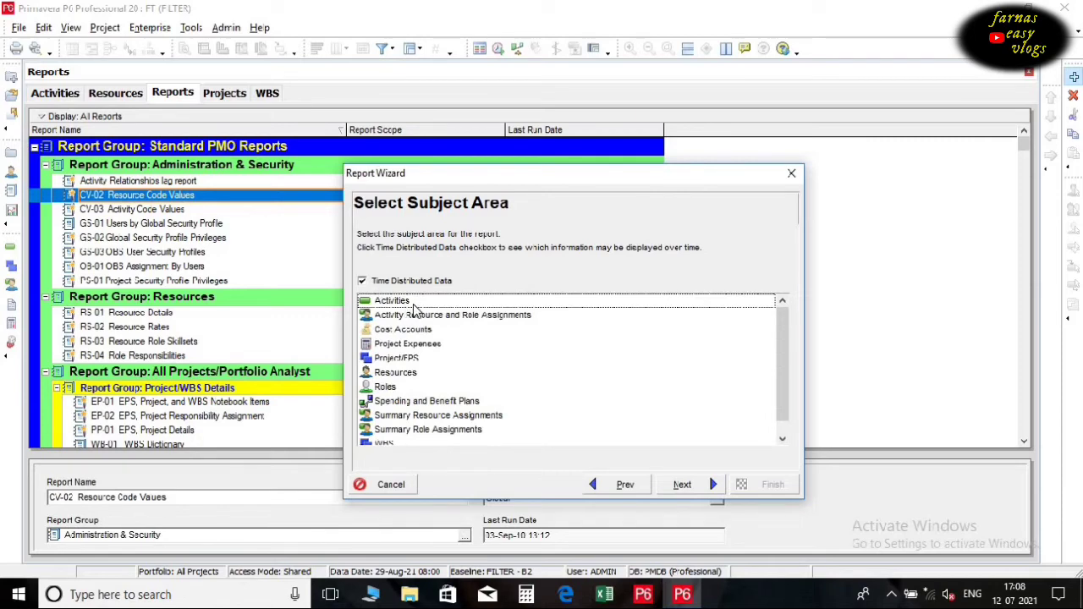
pyautogui.click(413, 310)
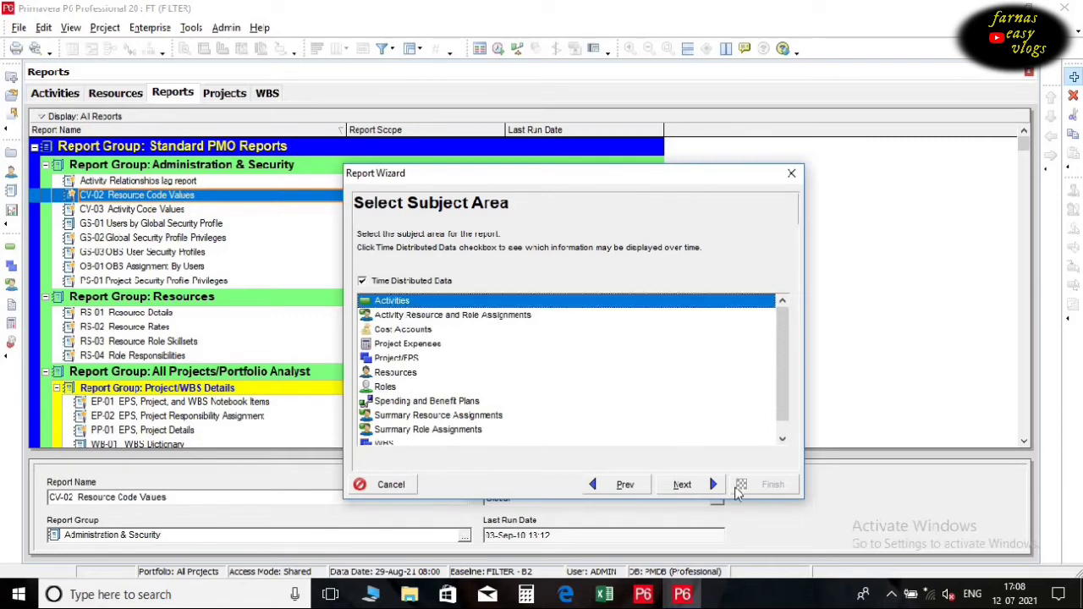
pyautogui.click(684, 486)
# - Add Activity Name, Actual Start and Actual Finish to the report's columns after Activity ID and Activity Status
pyautogui.click(650, 308)
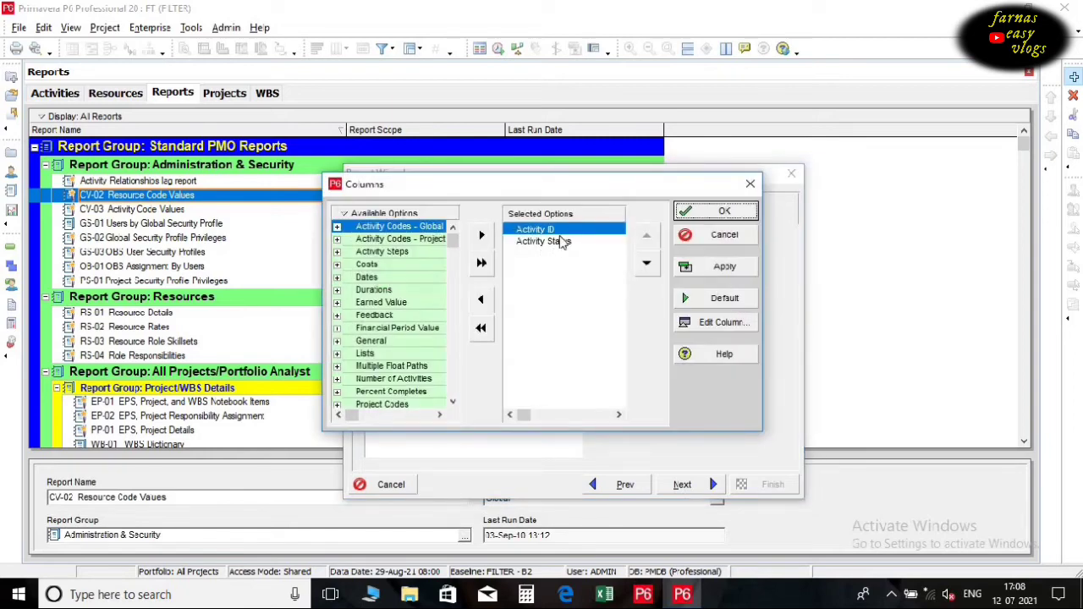
pyautogui.click(337, 341)
pyautogui.click(393, 252)
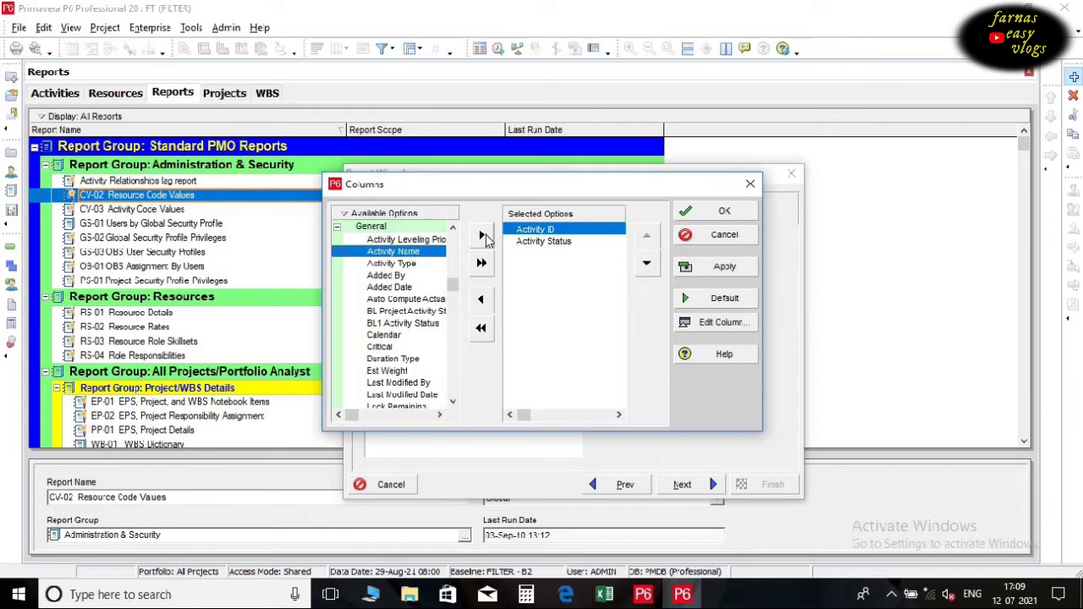
pyautogui.click(482, 237)
pyautogui.click(647, 263)
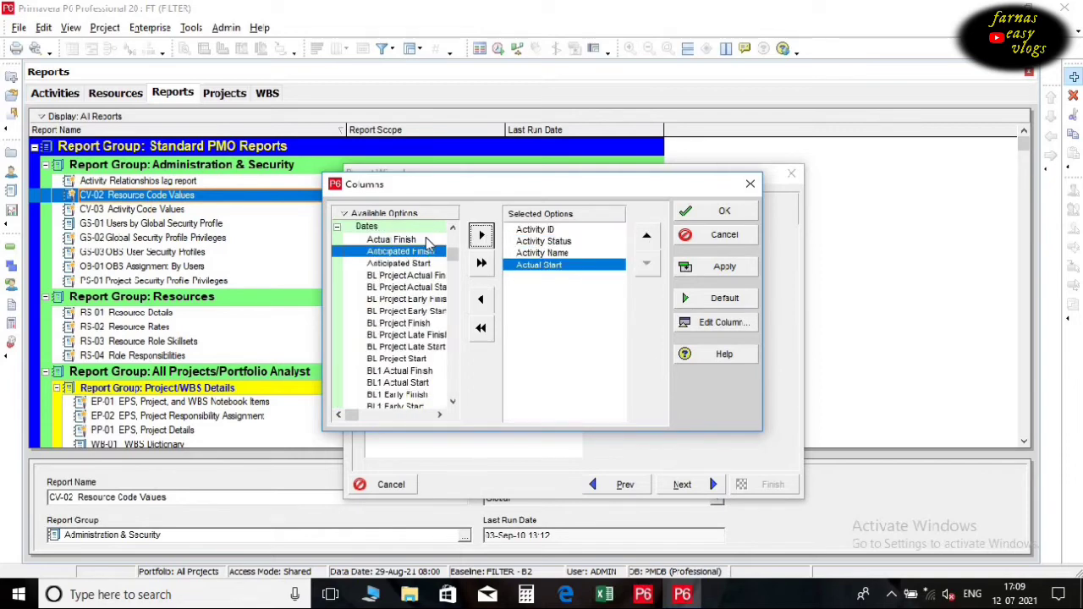
pyautogui.click(426, 240)
pyautogui.click(482, 235)
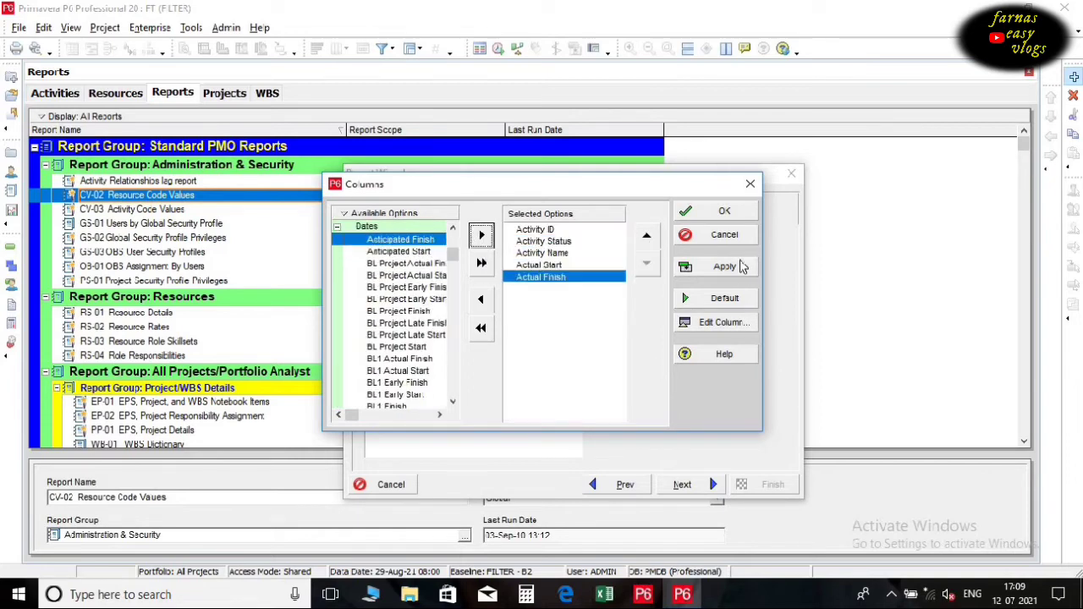
pyautogui.click(741, 267)
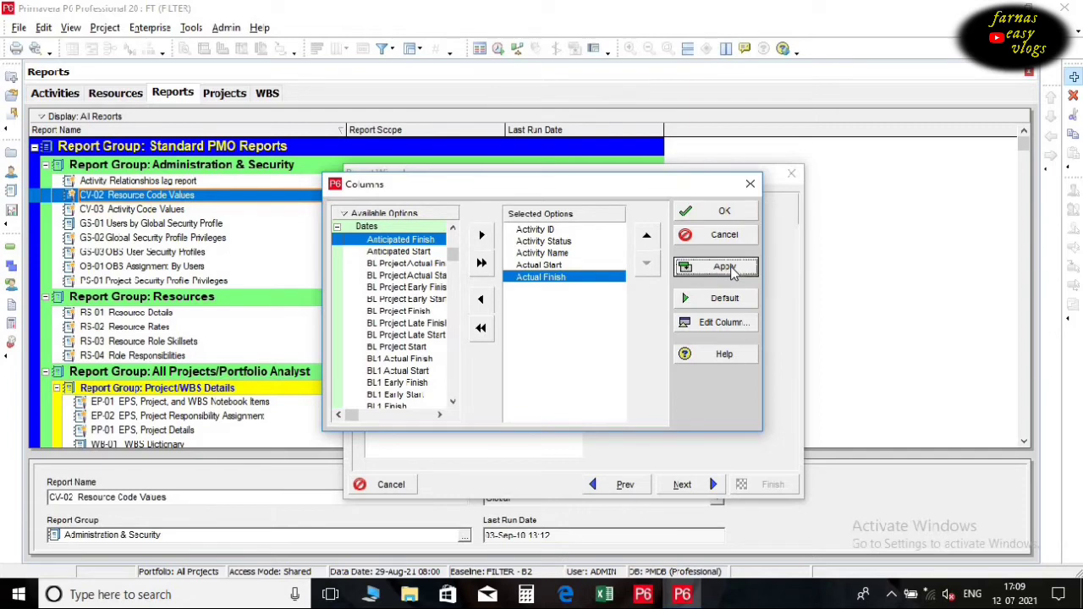
pyautogui.click(726, 212)
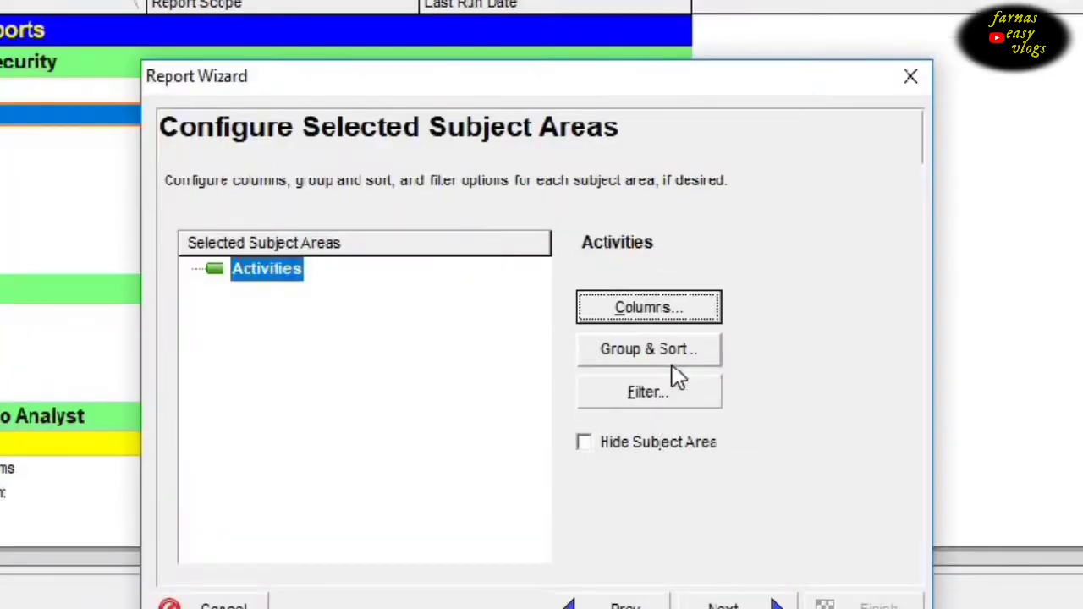
# - Group the report's activities by Phases, with the grouping bands sorted alphabetically
pyautogui.click(674, 367)
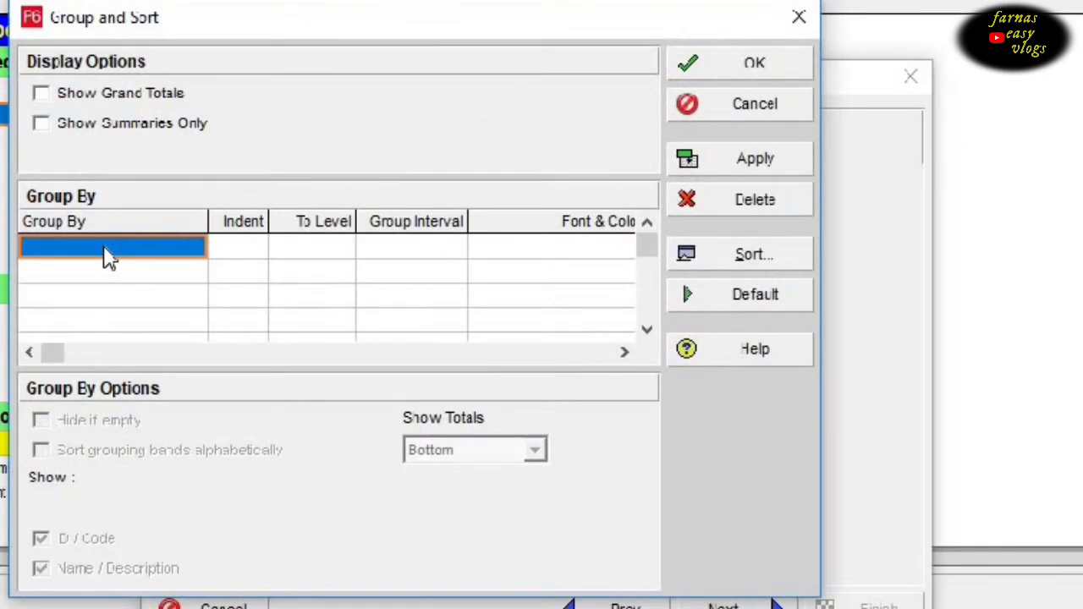
pyautogui.click(109, 259)
pyautogui.press('p')
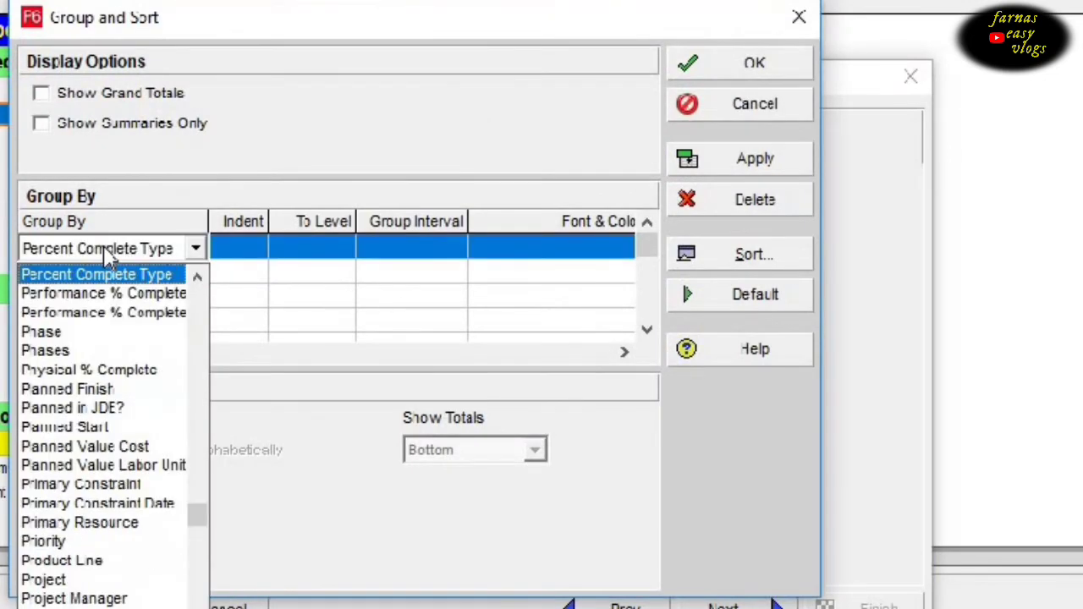
pyautogui.click(85, 354)
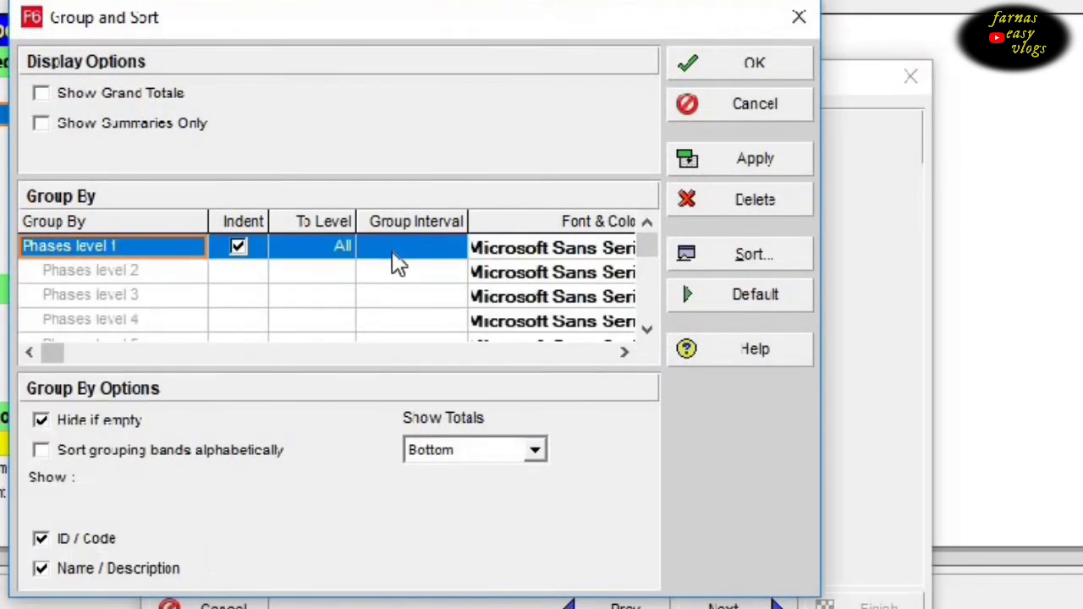
pyautogui.click(105, 457)
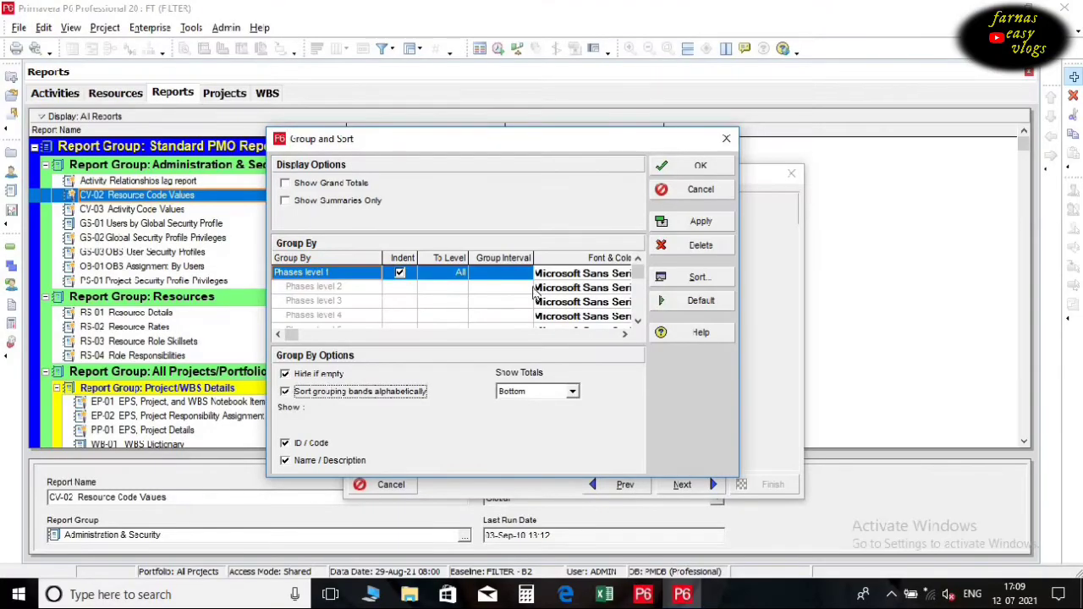
pyautogui.click(698, 221)
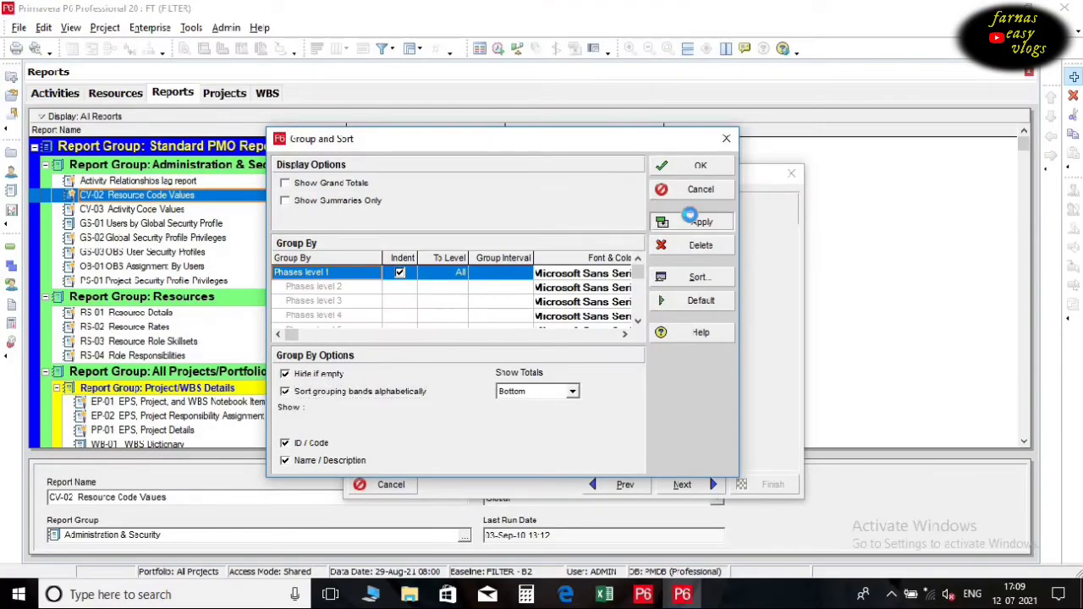
pyautogui.click(701, 167)
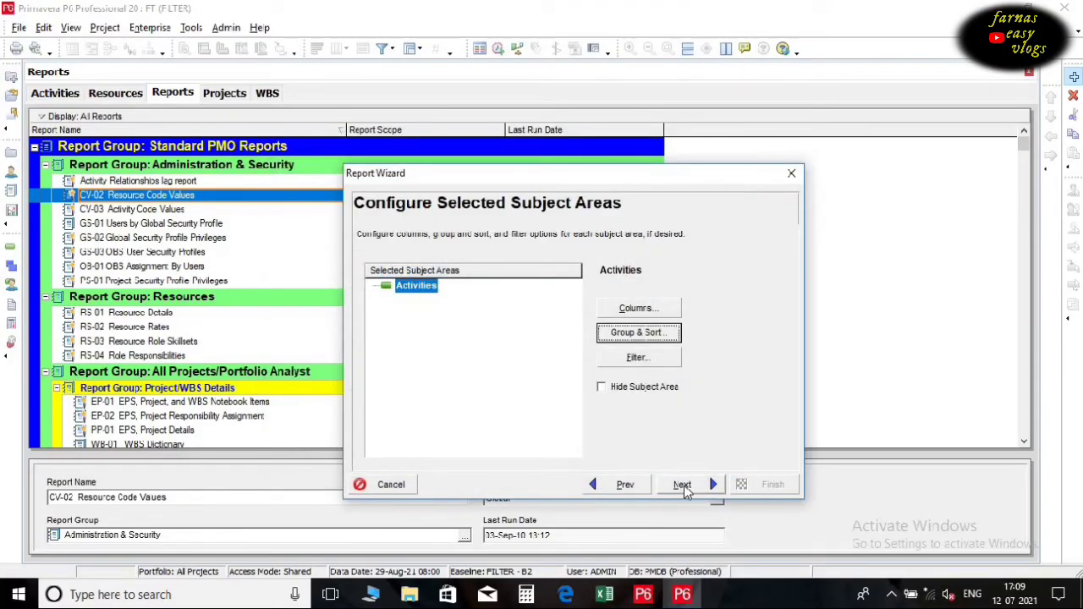
# - Keep the default date options, title the report "Activities codes" and run it as a print preview
pyautogui.click(682, 485)
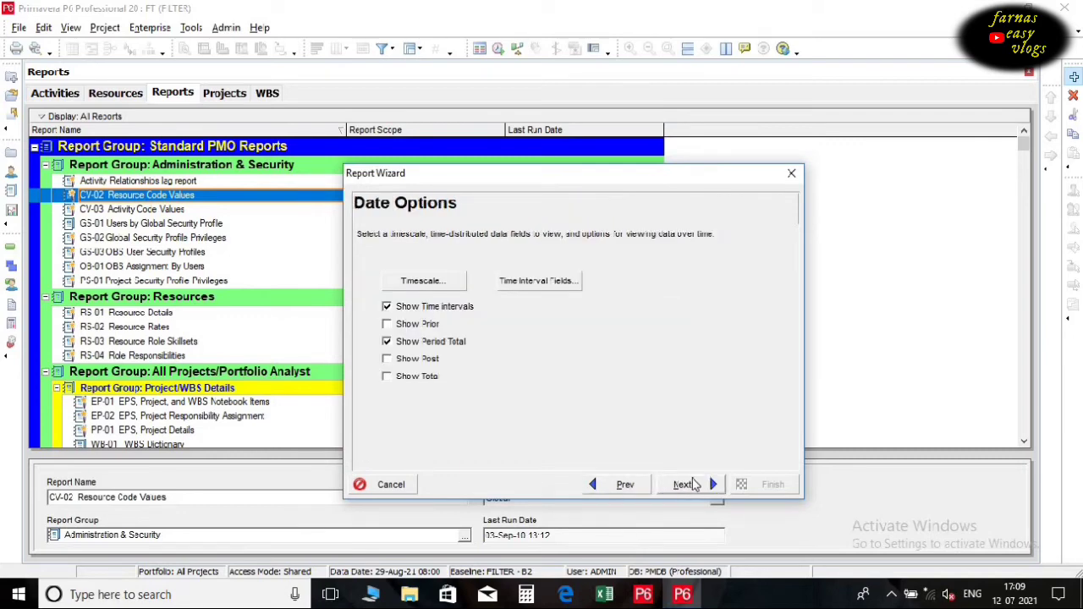
pyautogui.click(684, 485)
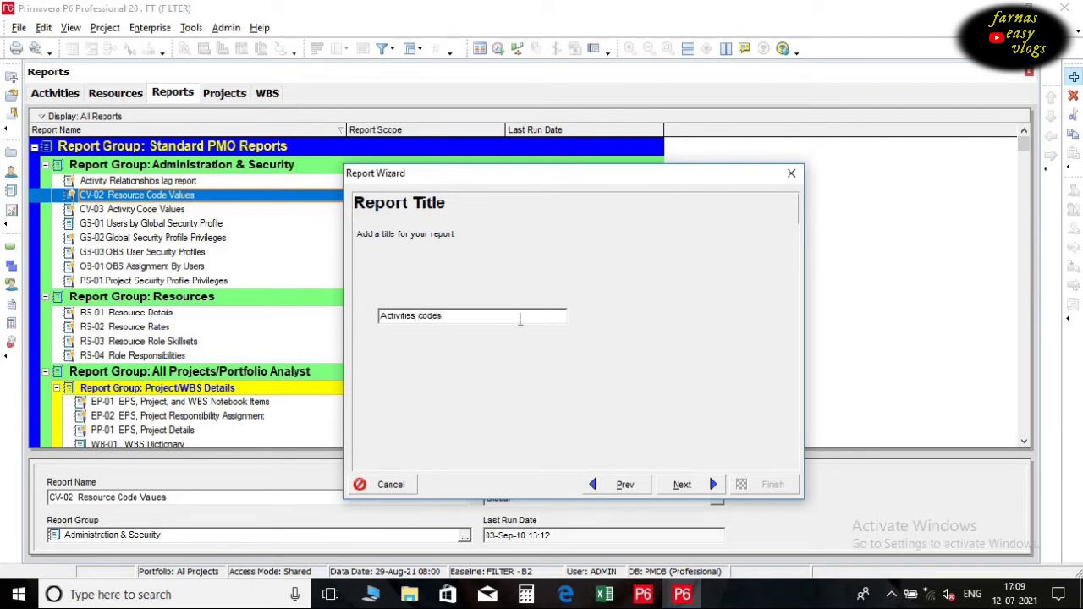
pyautogui.click(675, 485)
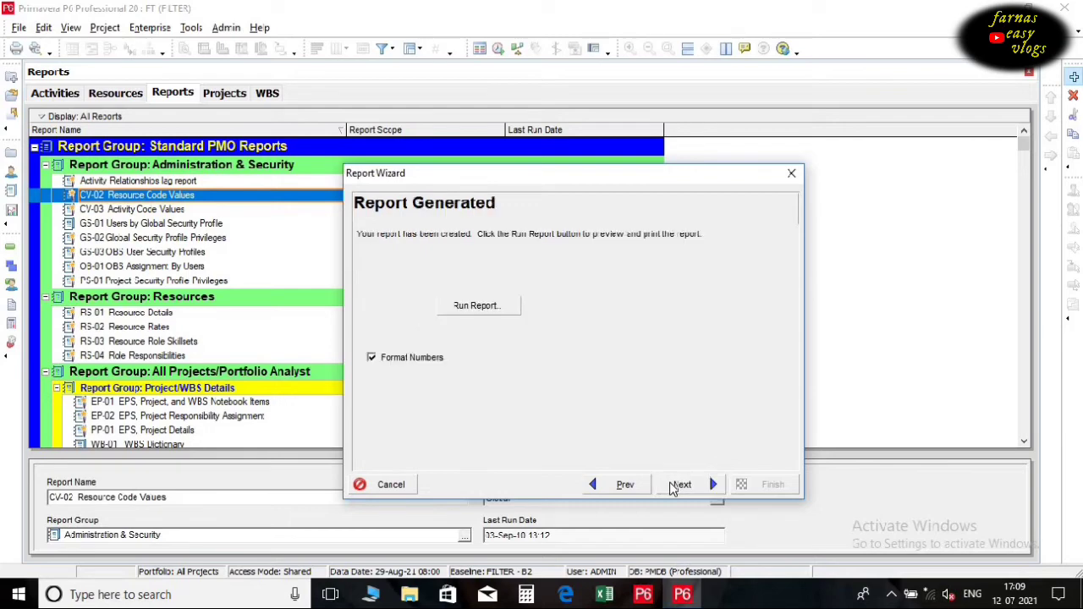
pyautogui.click(509, 312)
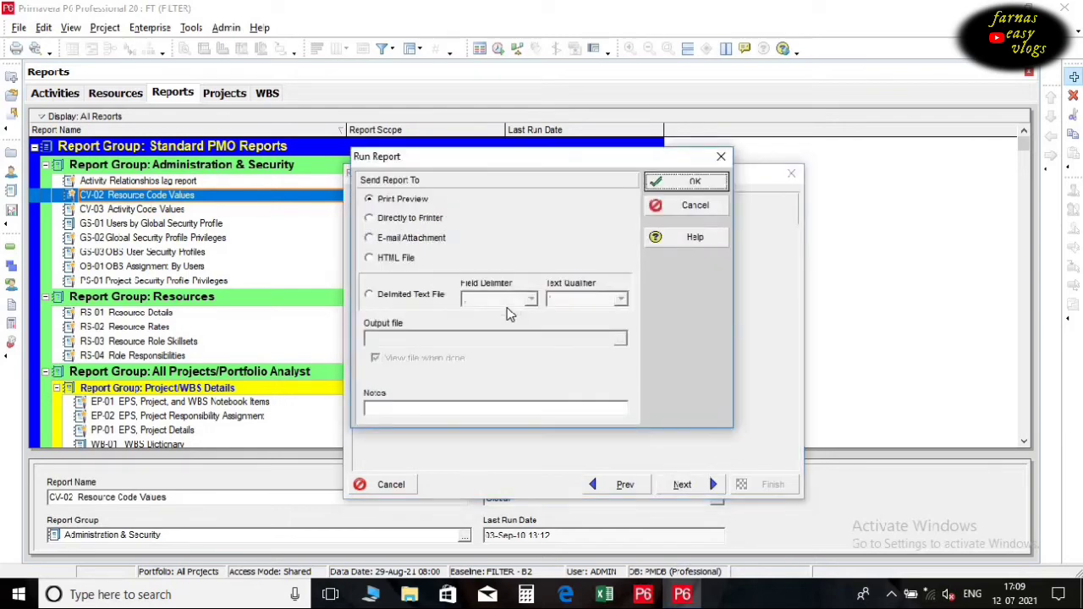
pyautogui.click(692, 181)
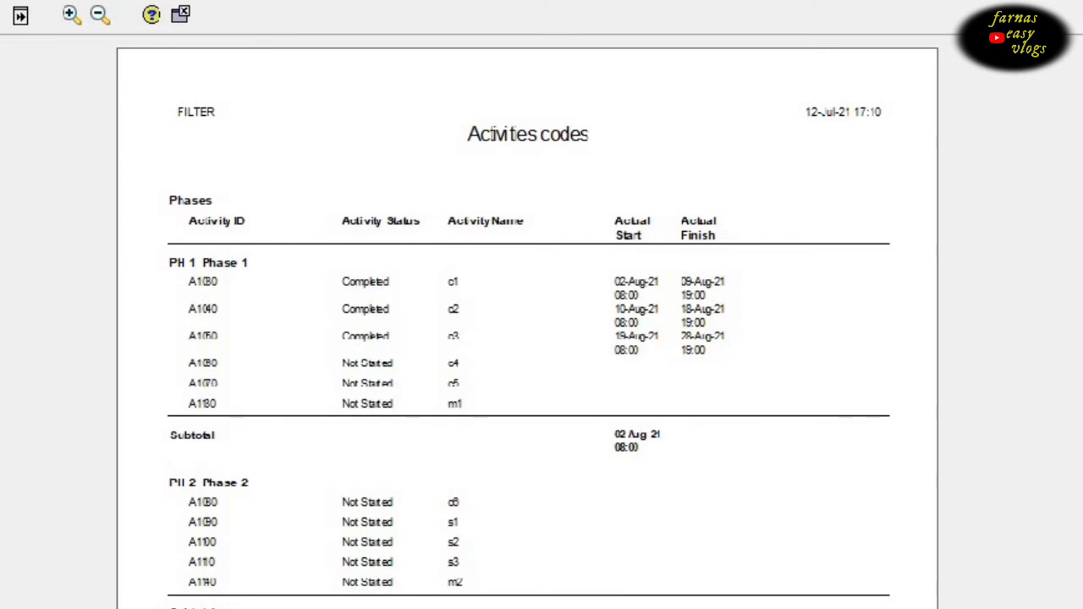
pyautogui.press('Escape')
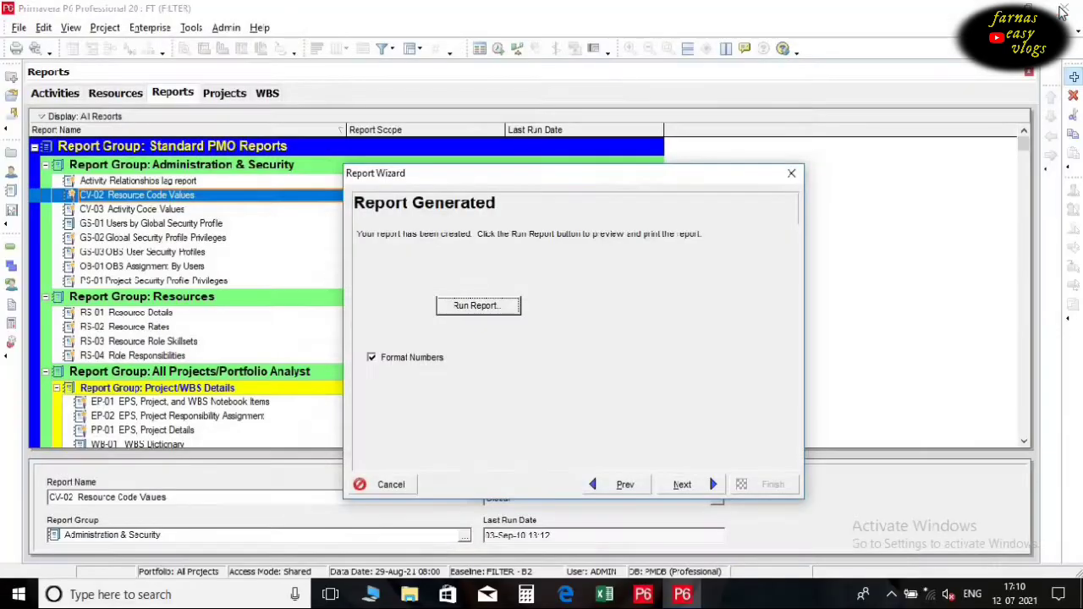
# - Return to the report's subject area configuration and filter the activities where Phases is under Phase 1
pyautogui.click(626, 485)
pyautogui.click(626, 486)
pyautogui.click(623, 484)
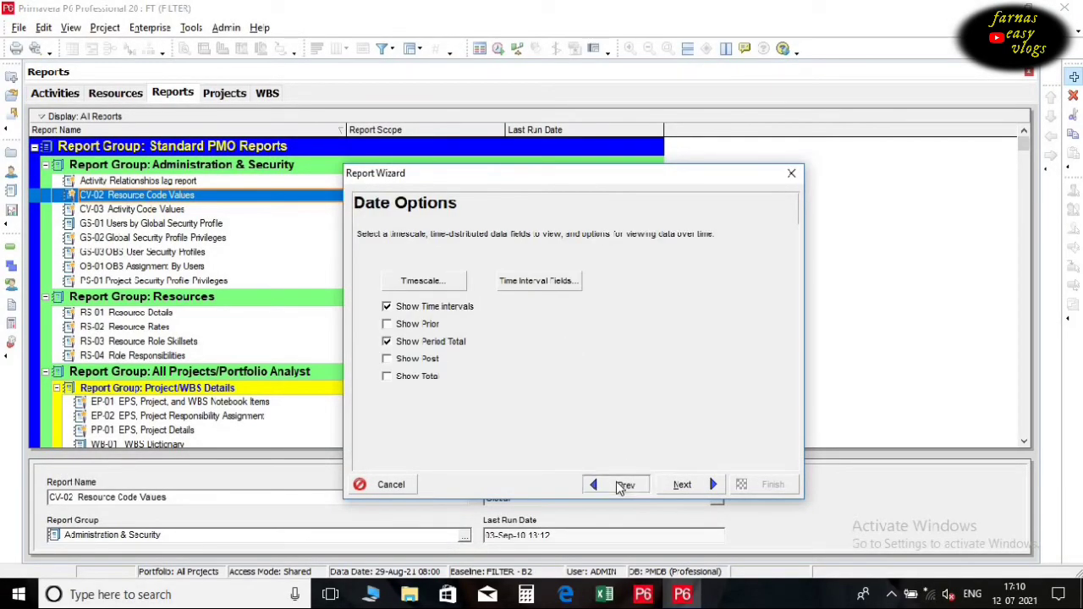
pyautogui.click(658, 360)
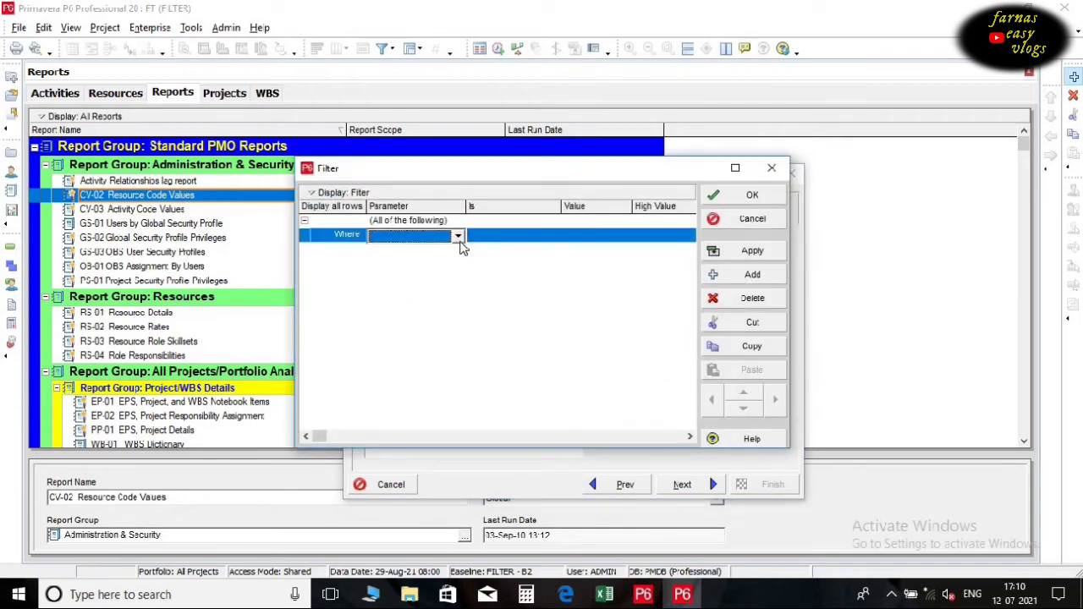
pyautogui.click(457, 237)
pyautogui.write('ph')
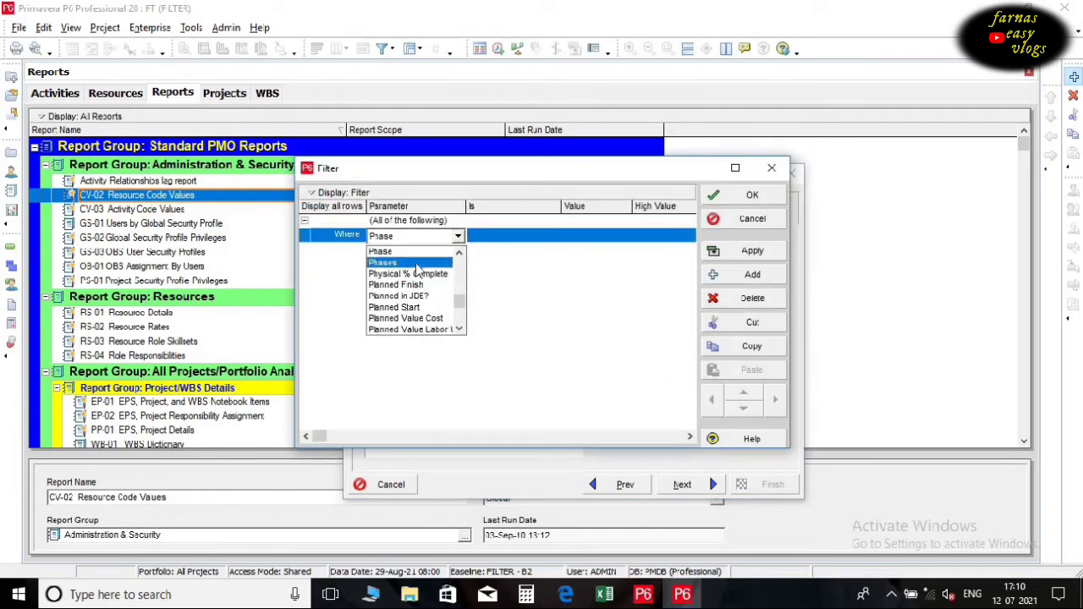
pyautogui.click(416, 265)
pyautogui.click(597, 236)
pyautogui.click(583, 267)
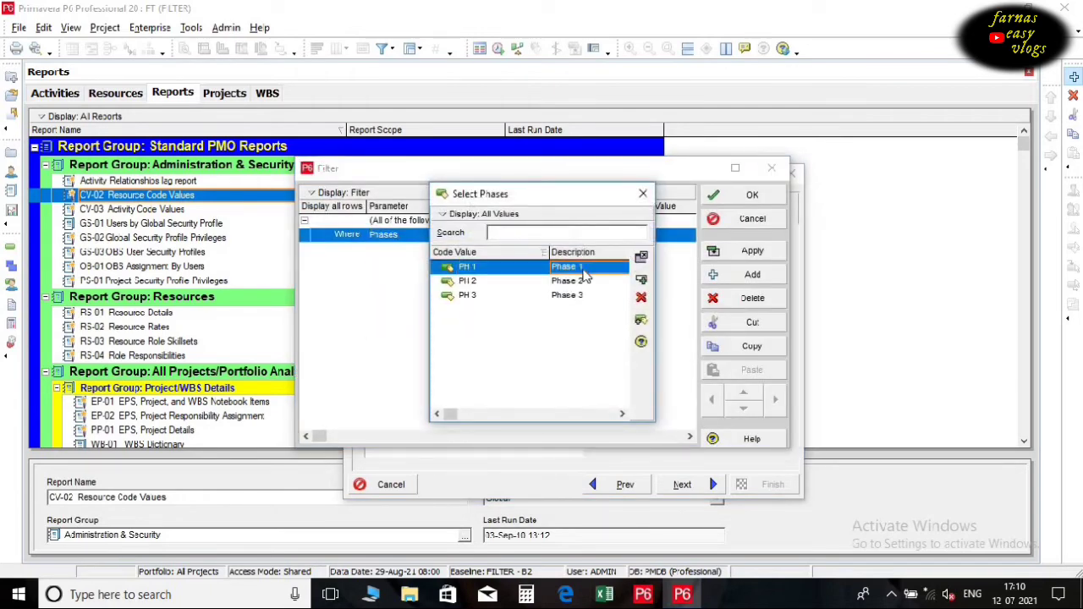
pyautogui.doubleClick(584, 269)
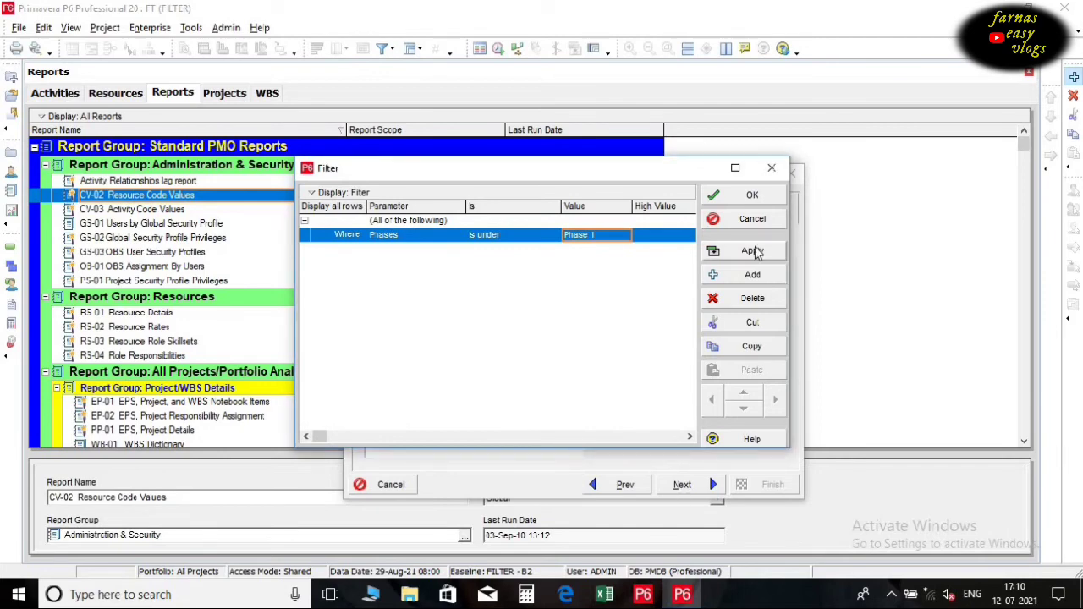
pyautogui.click(753, 195)
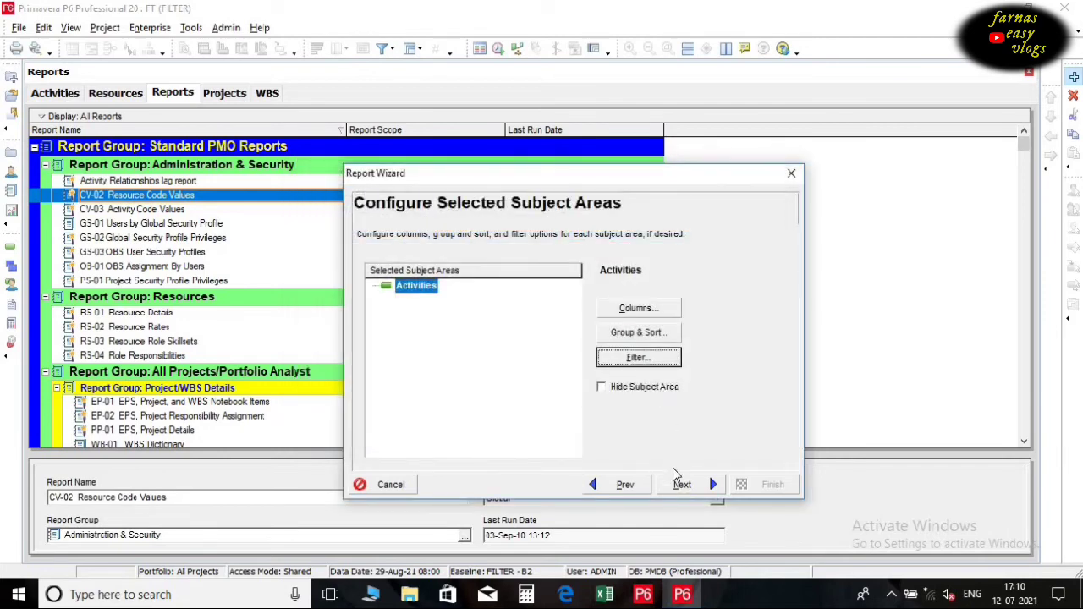
# - Run the filtered report again as a print preview, keeping the existing date options and title
pyautogui.click(680, 485)
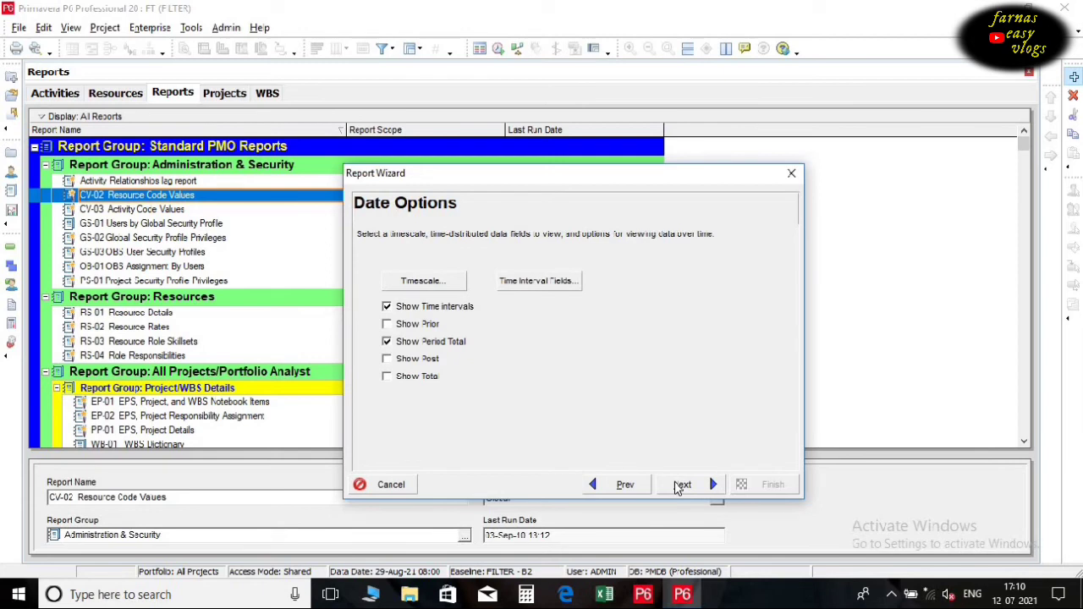
pyautogui.click(681, 485)
pyautogui.click(681, 484)
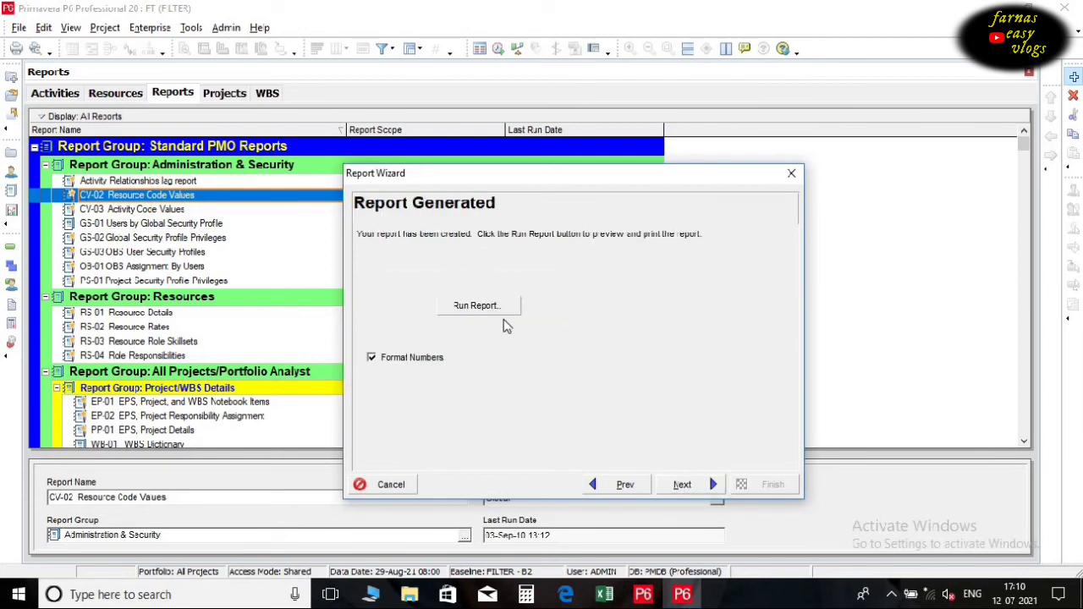
pyautogui.click(478, 307)
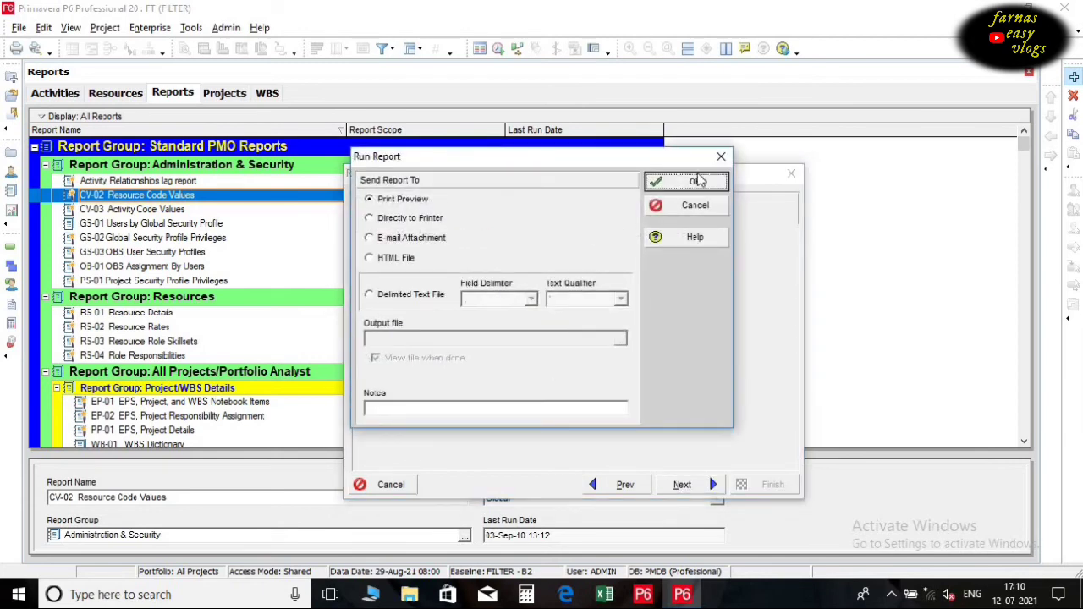
pyautogui.click(685, 183)
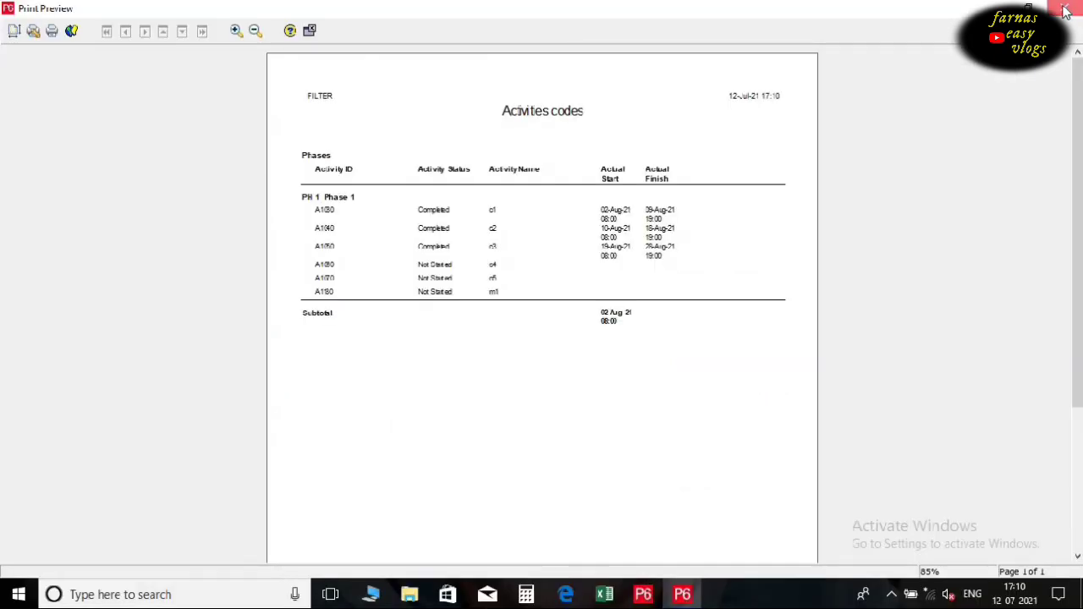
# - Close the print preview and cancel the Report Wizard, discarding the report
pyautogui.click(1066, 9)
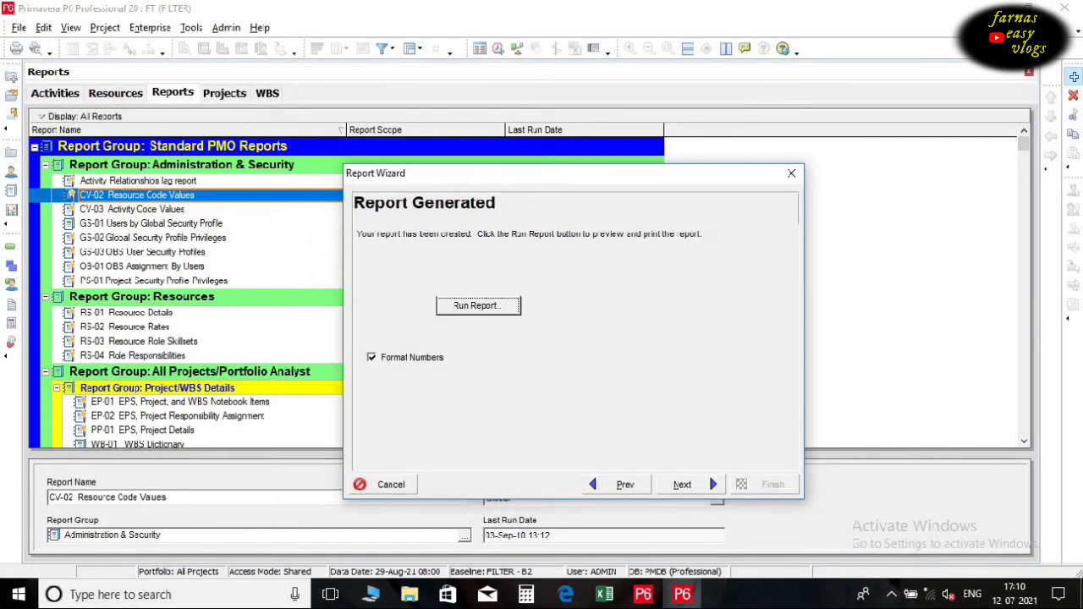
pyautogui.click(791, 173)
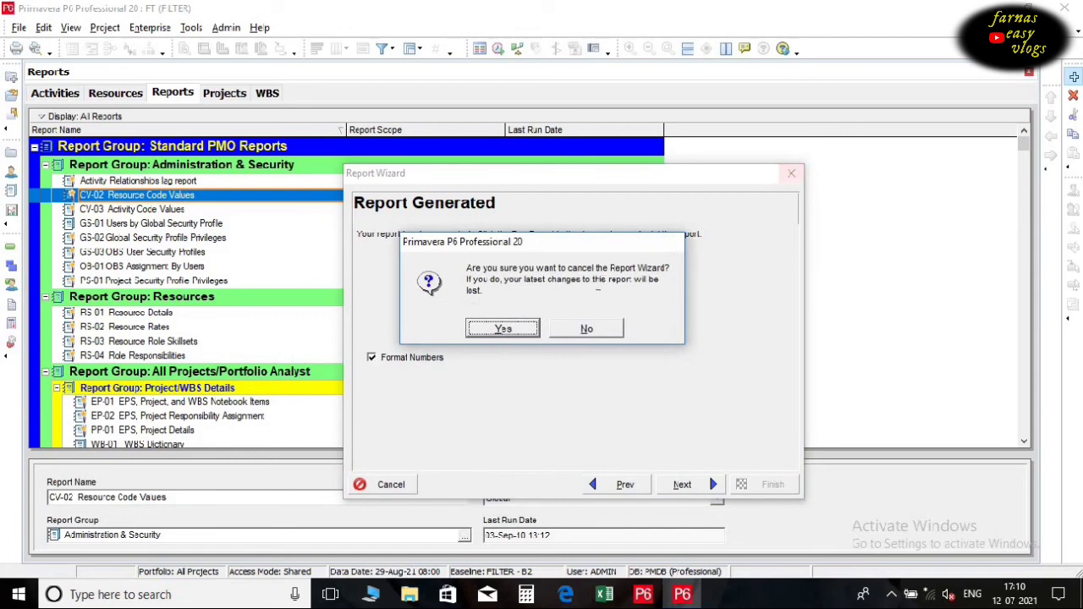
pyautogui.click(503, 329)
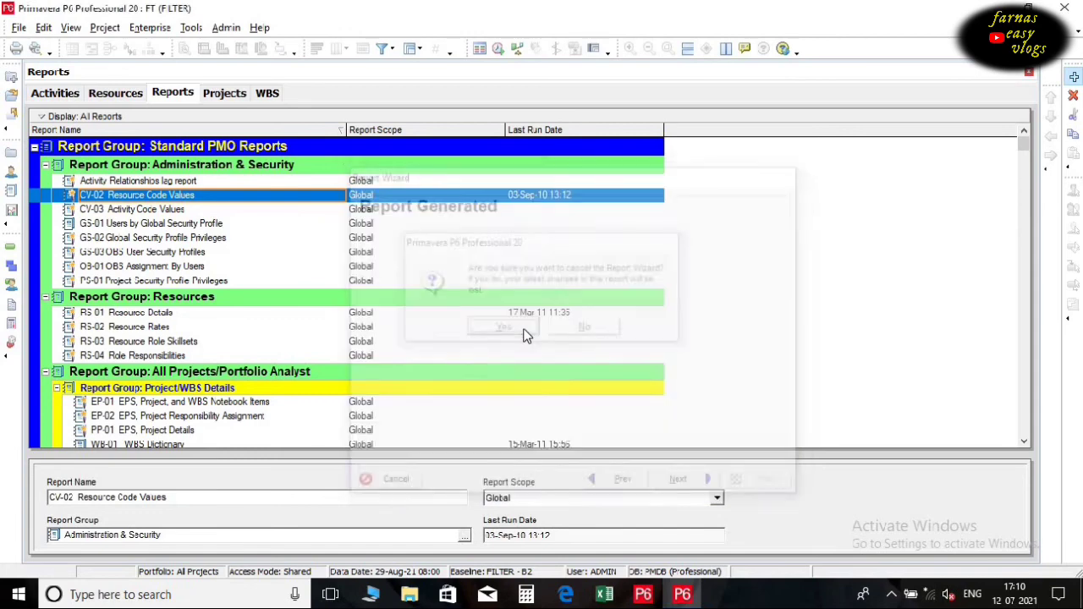